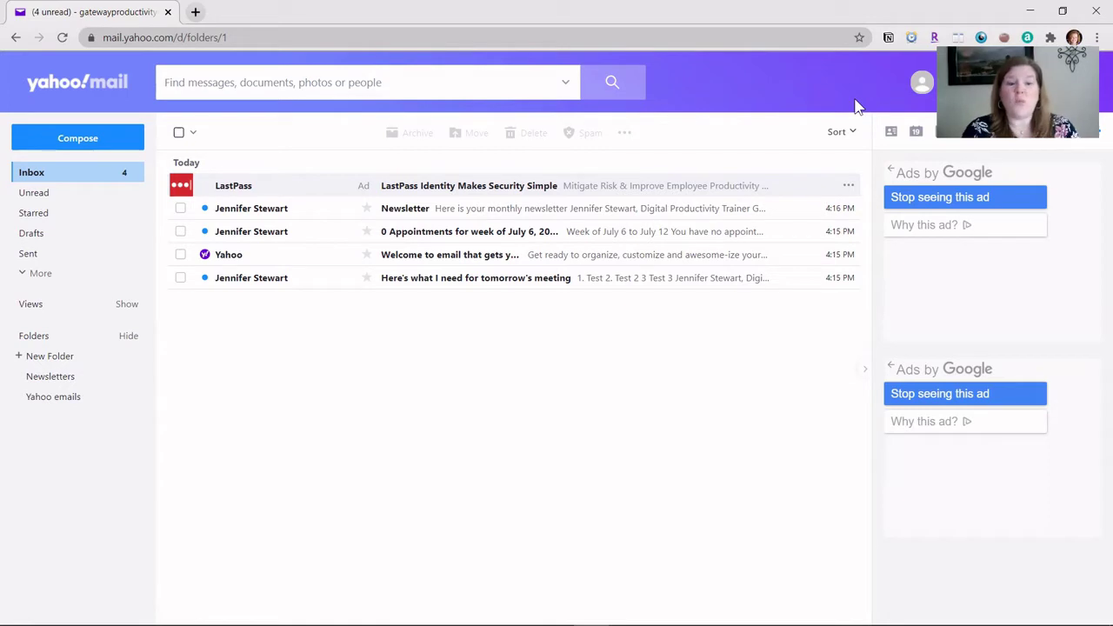
Open the "Welcome to email that gets you" message from Yahoo and copy the sender's email address
left_click(414, 252)
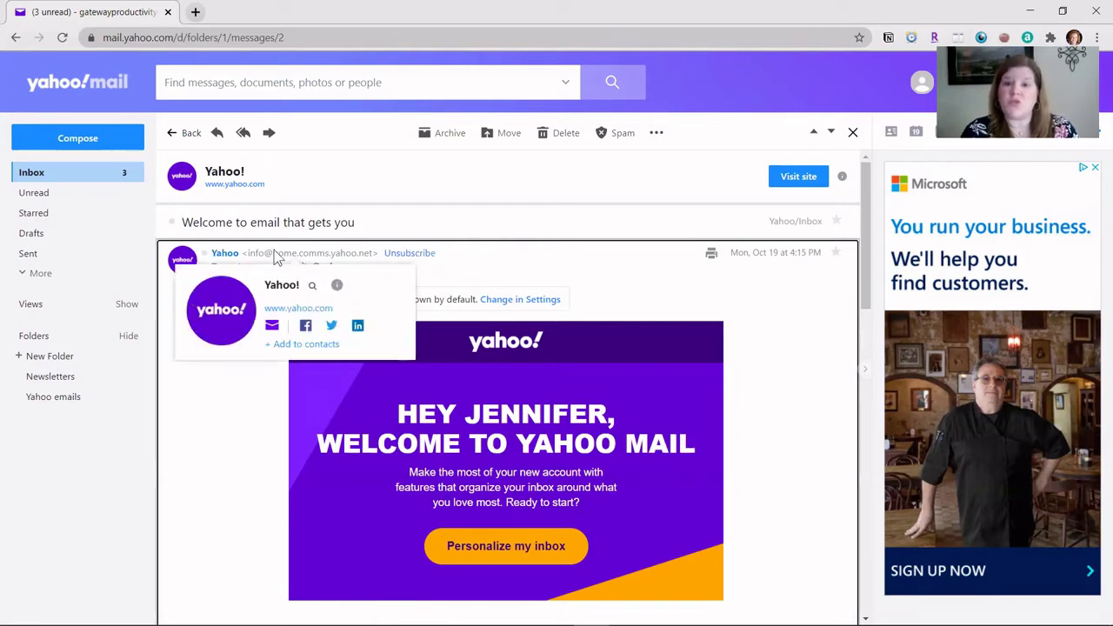
mouse_move(249, 254)
left_click_drag(249, 253, 375, 263)
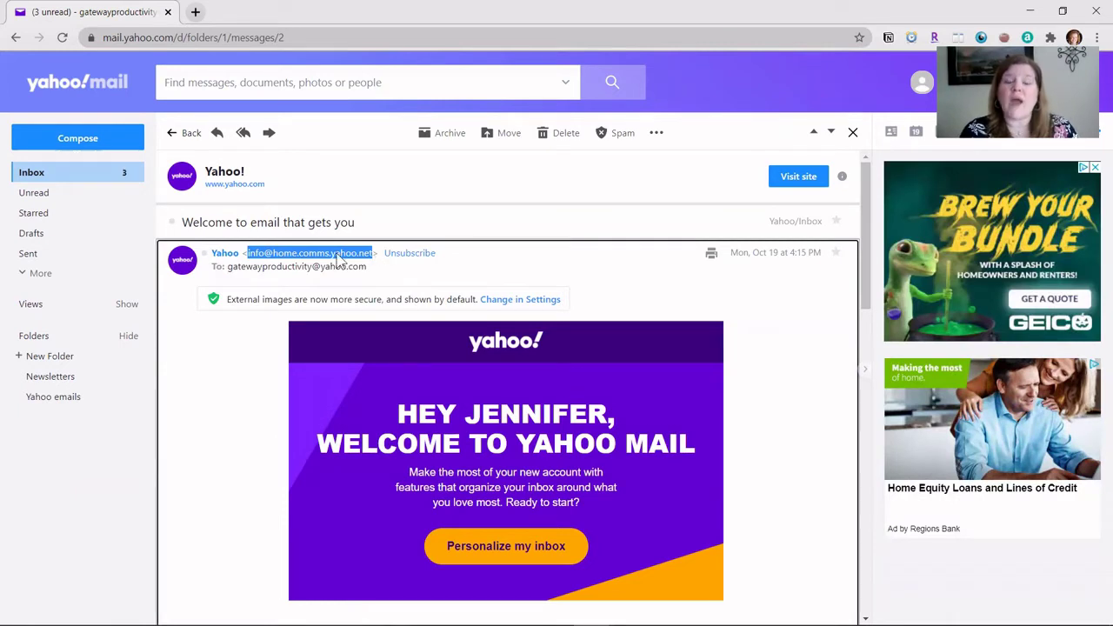
right_click(338, 259)
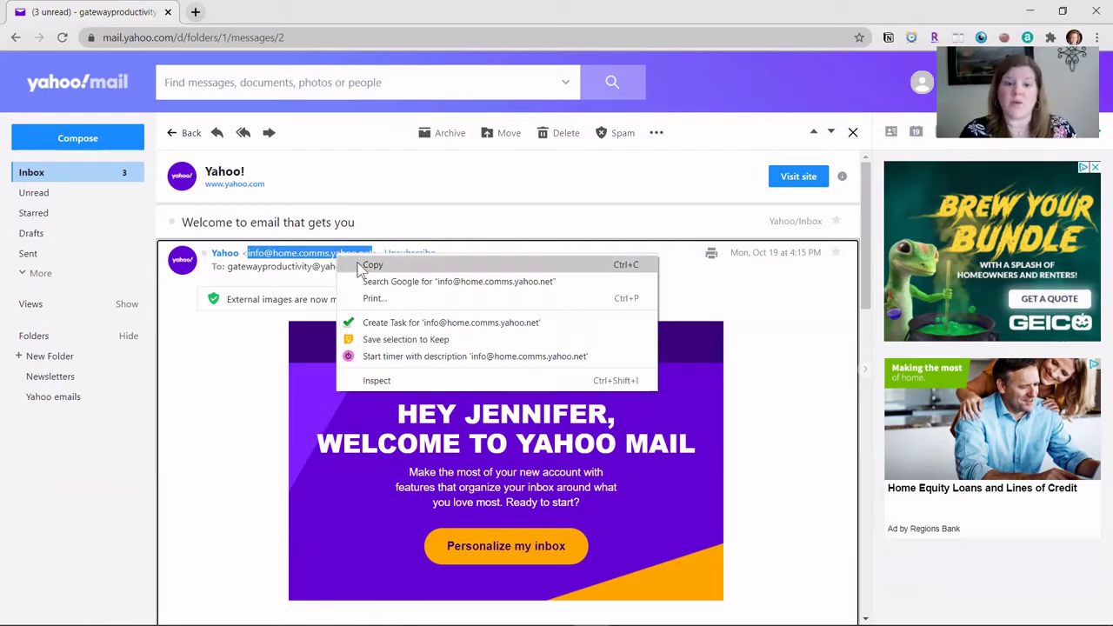
left_click(360, 267)
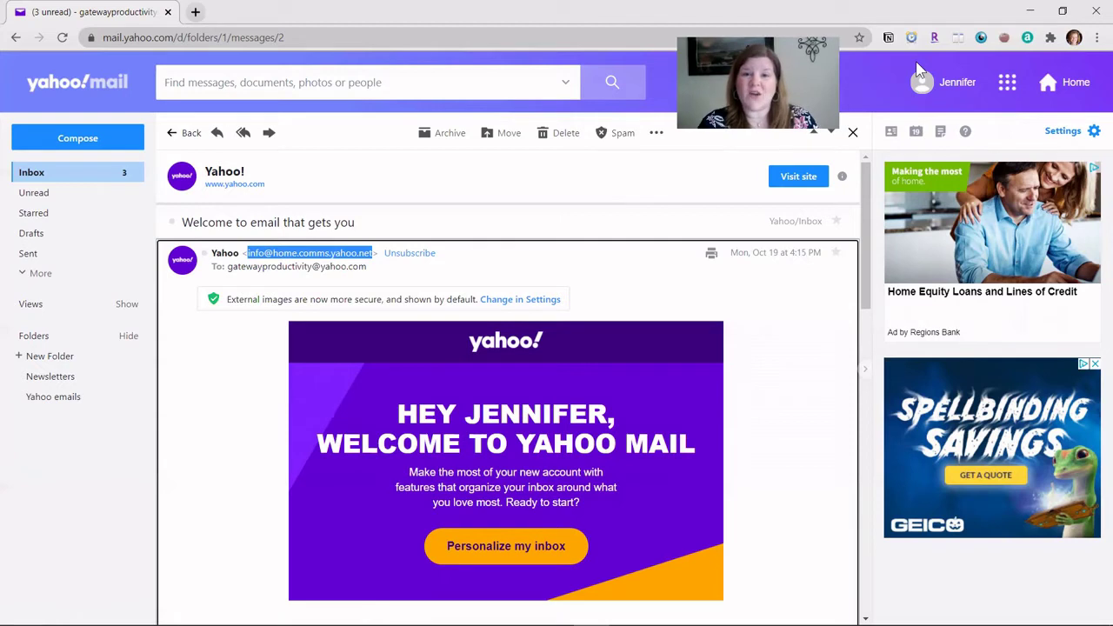
Add a new mail filter in the full mailbox settings and name it "Yahoo emails"
left_click(1095, 131)
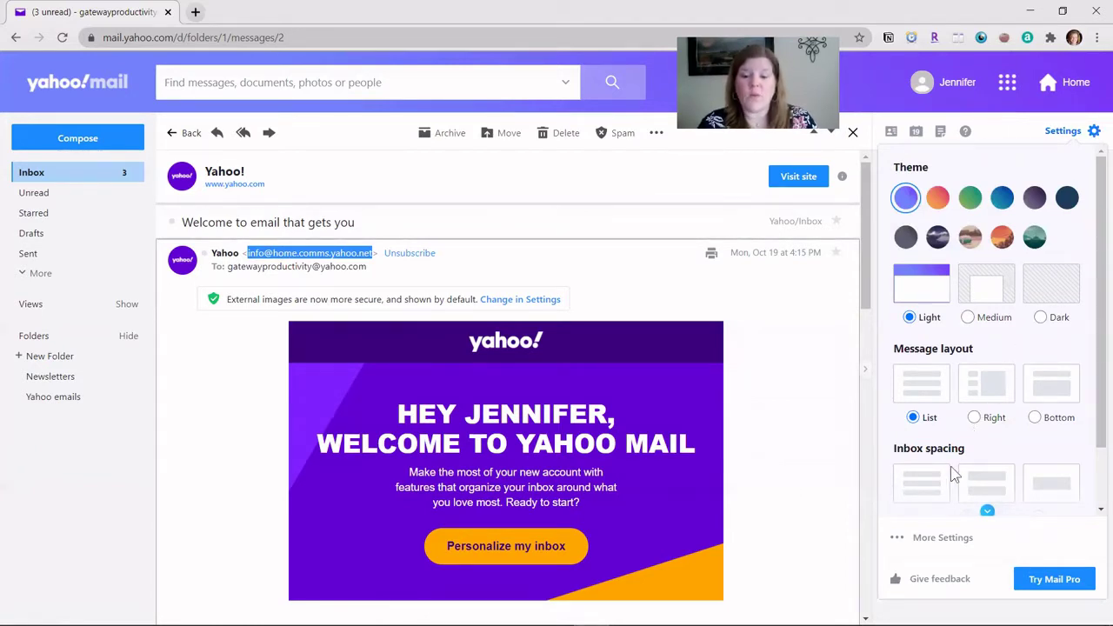
left_click(942, 544)
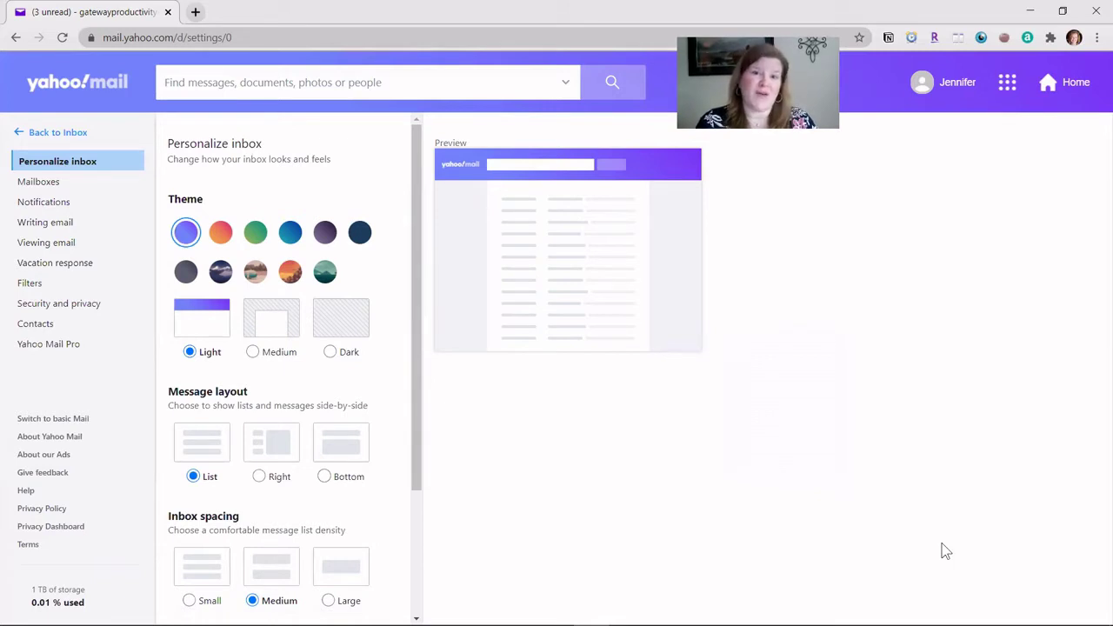
left_click(33, 284)
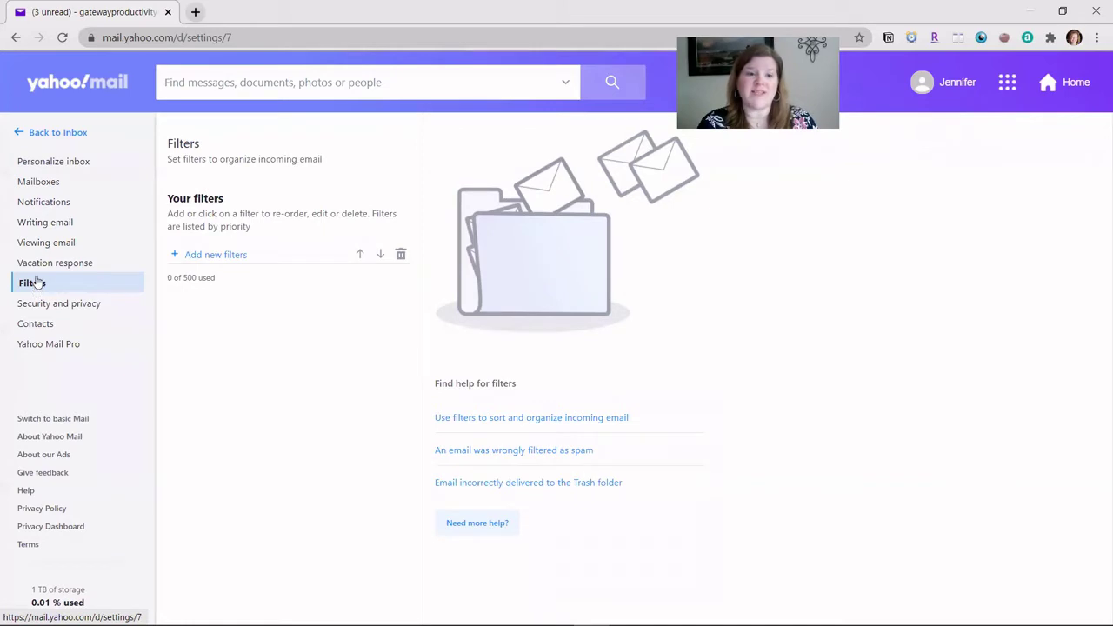
left_click(240, 258)
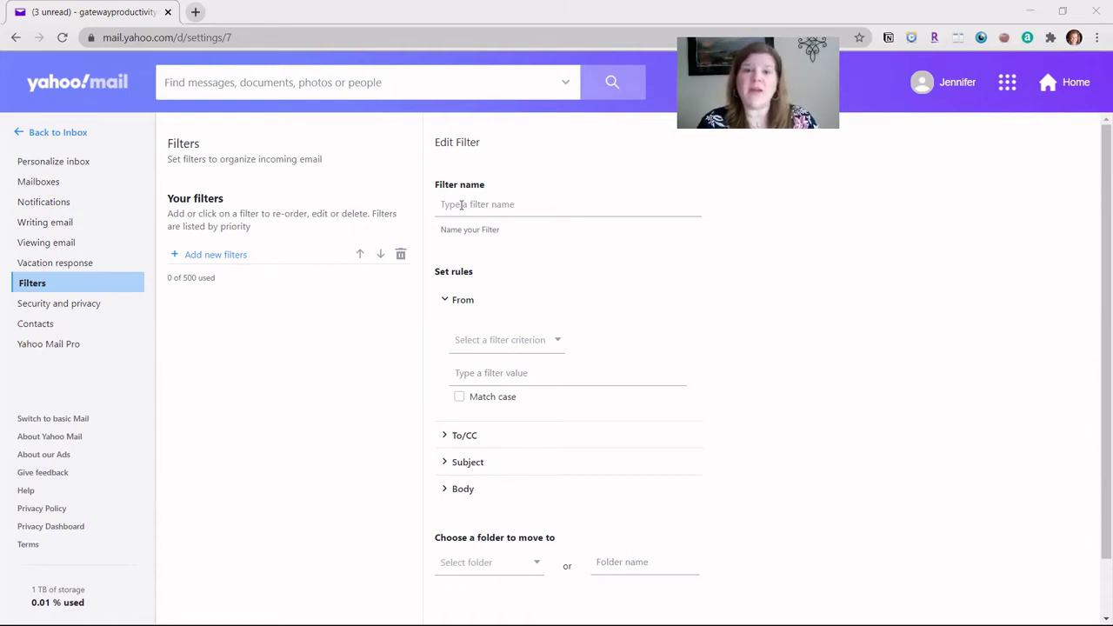
left_click(462, 204)
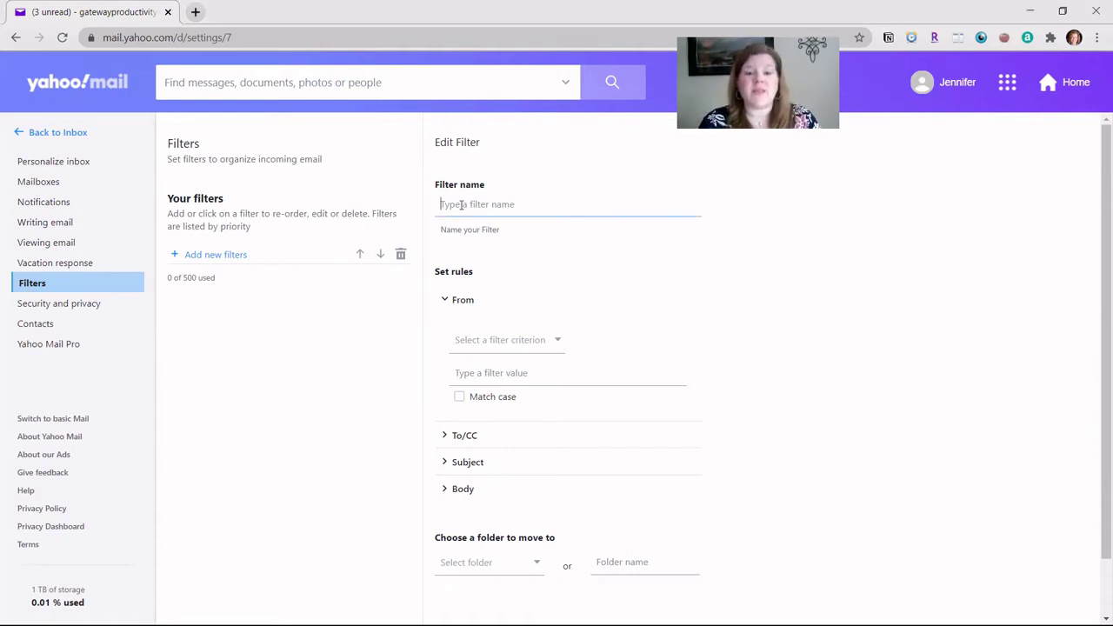
type("Yahoo emails")
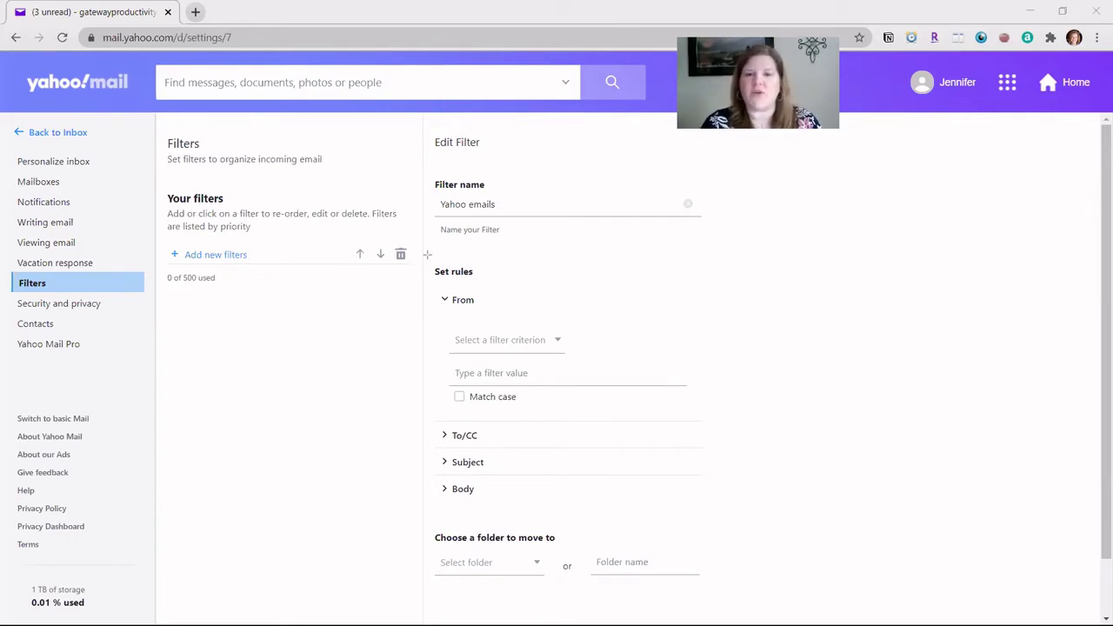
Set the filter's From rule to "contains" with the copied sender email address as its value
left_click_drag(427, 254, 731, 520)
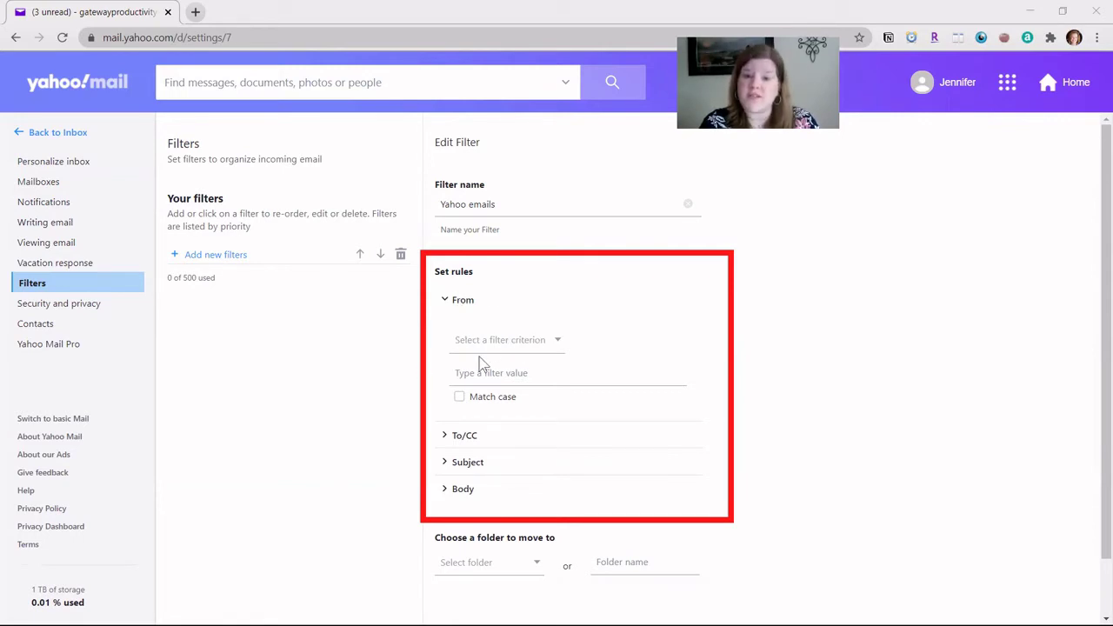
left_click(543, 344)
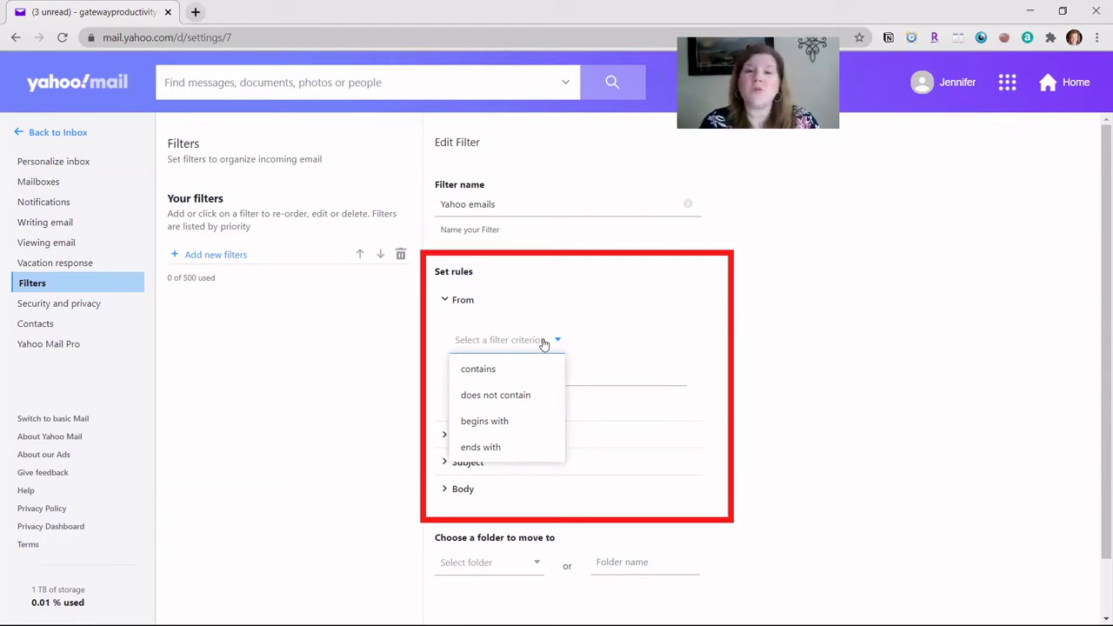
left_click(503, 370)
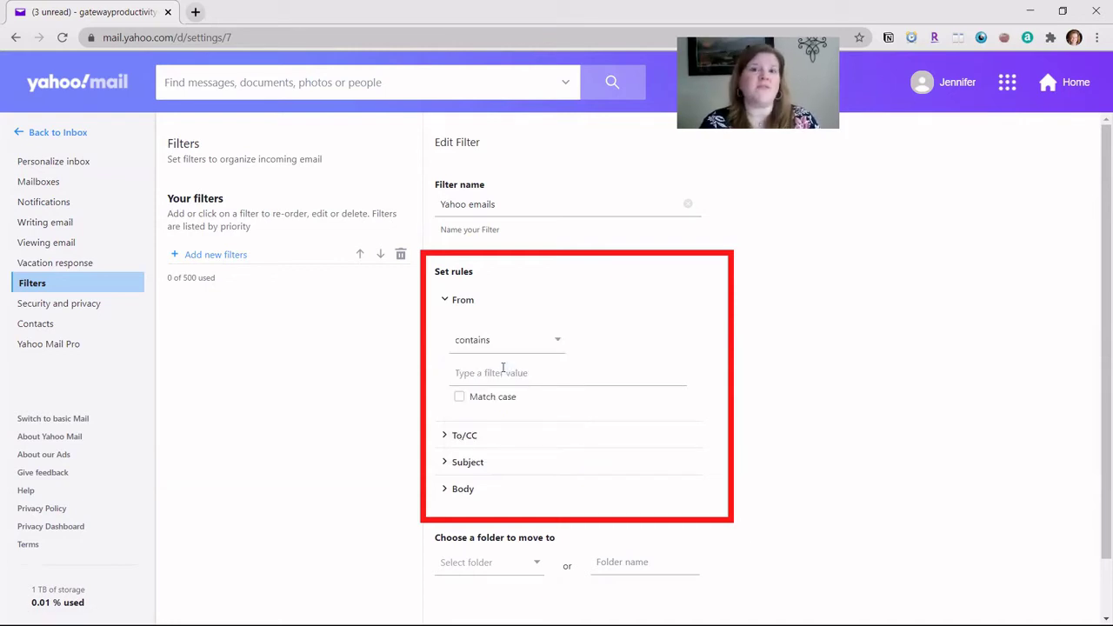
left_click(485, 373)
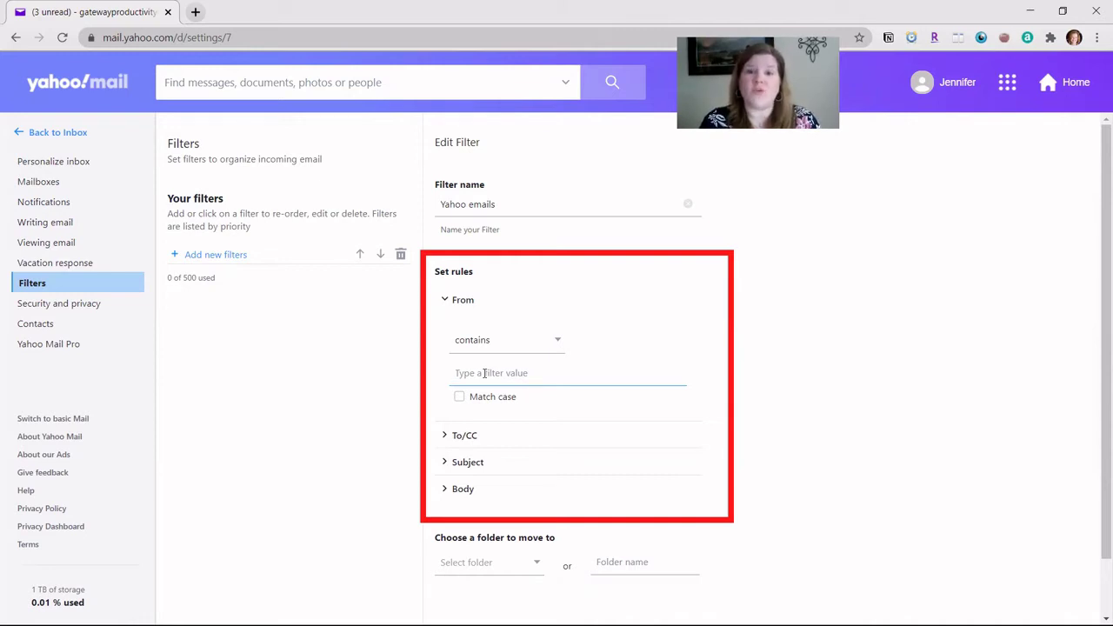
right_click(484, 373)
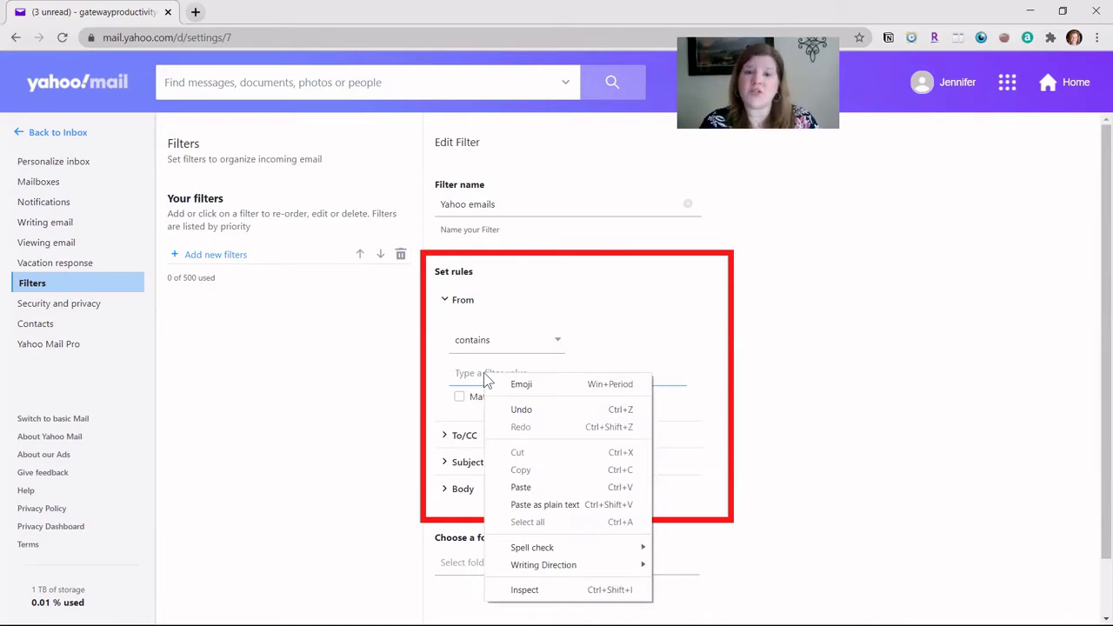
left_click(523, 487)
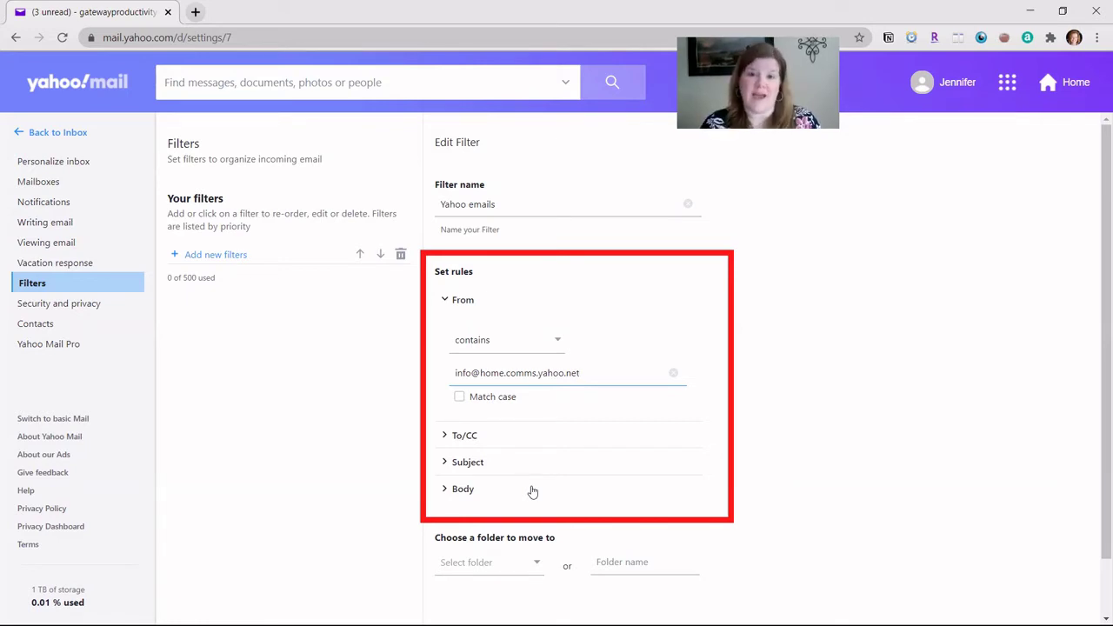
Choose the existing "Yahoo emails" folder as the filter's destination and save the filter
scroll(533, 492, "down", 1)
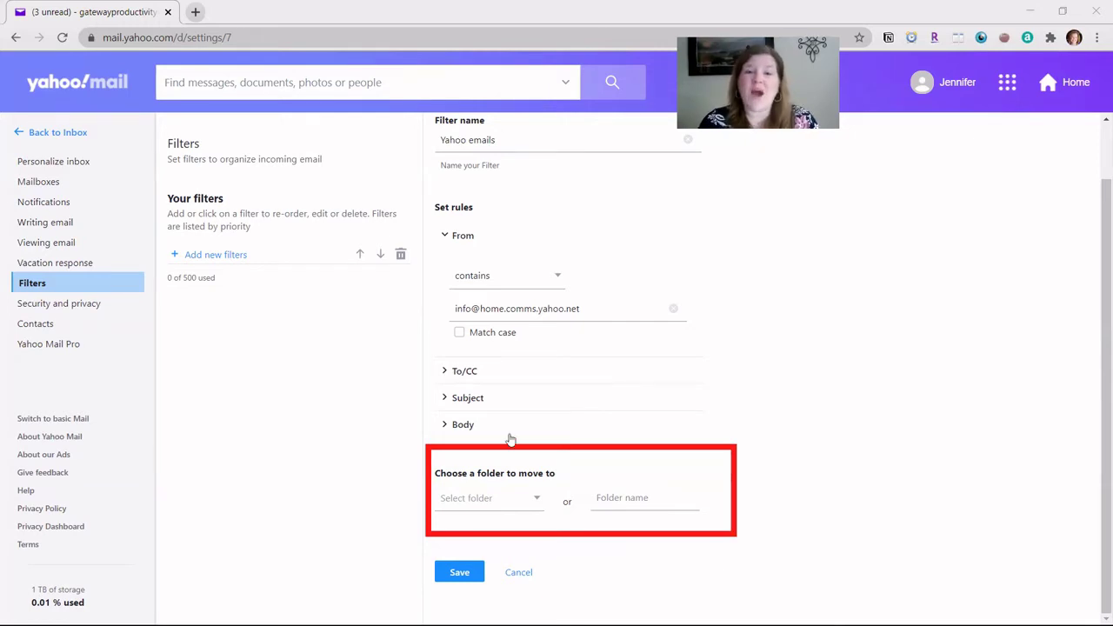
left_click(528, 496)
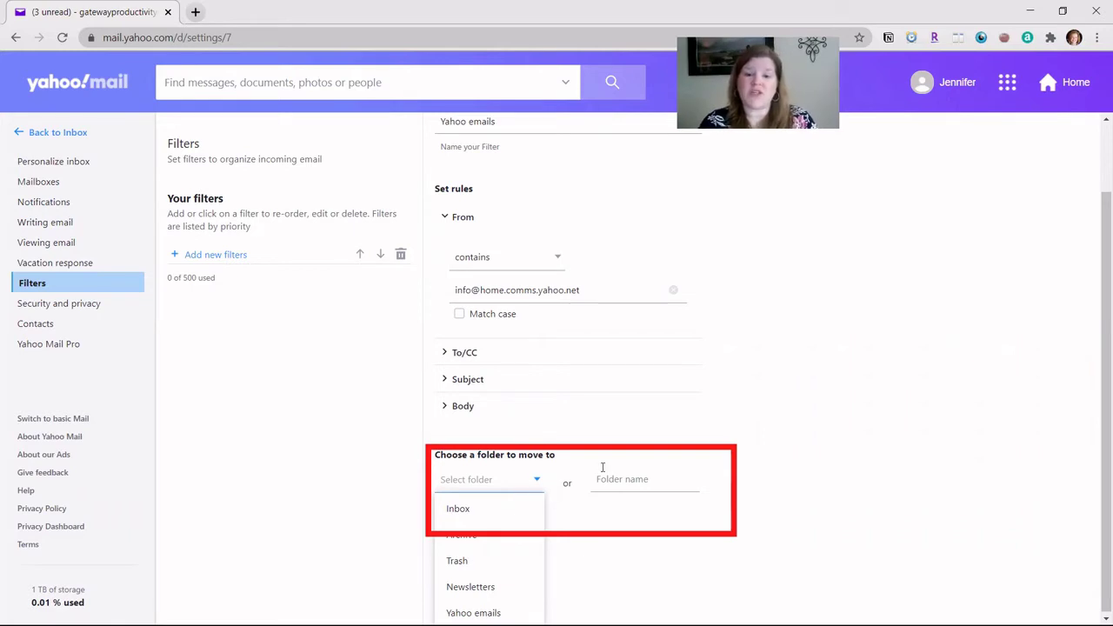
left_click(622, 481)
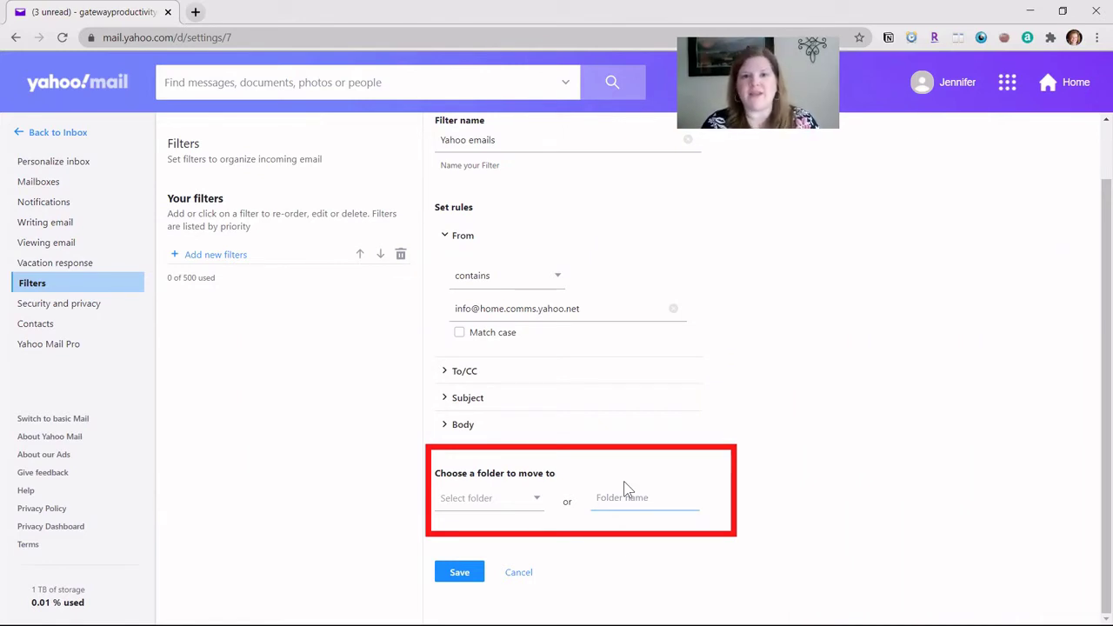
left_click(533, 498)
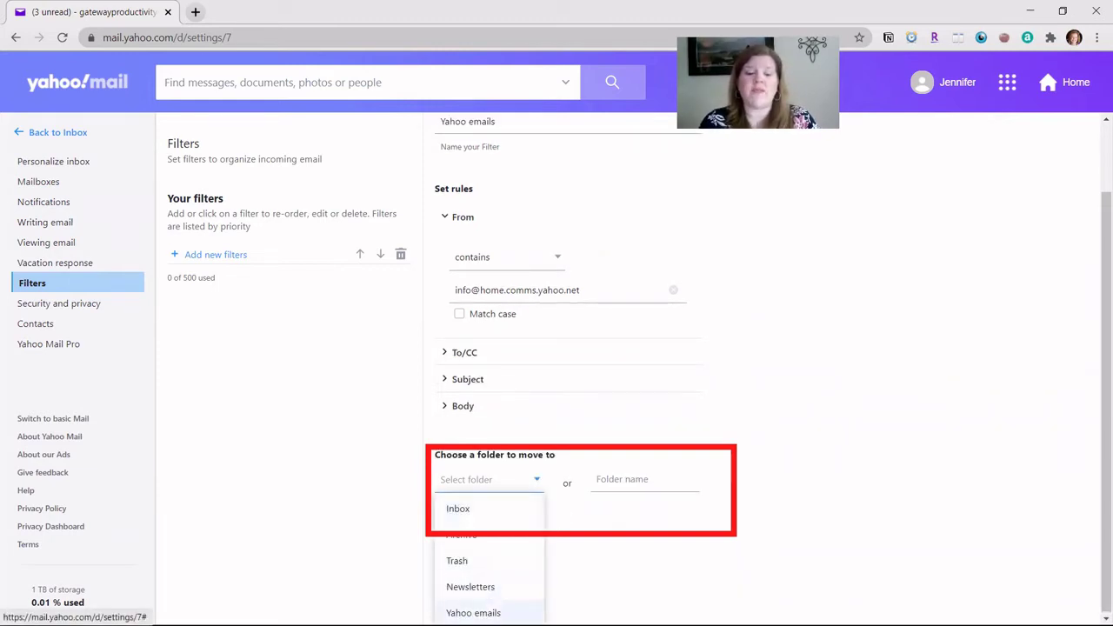
left_click(477, 612)
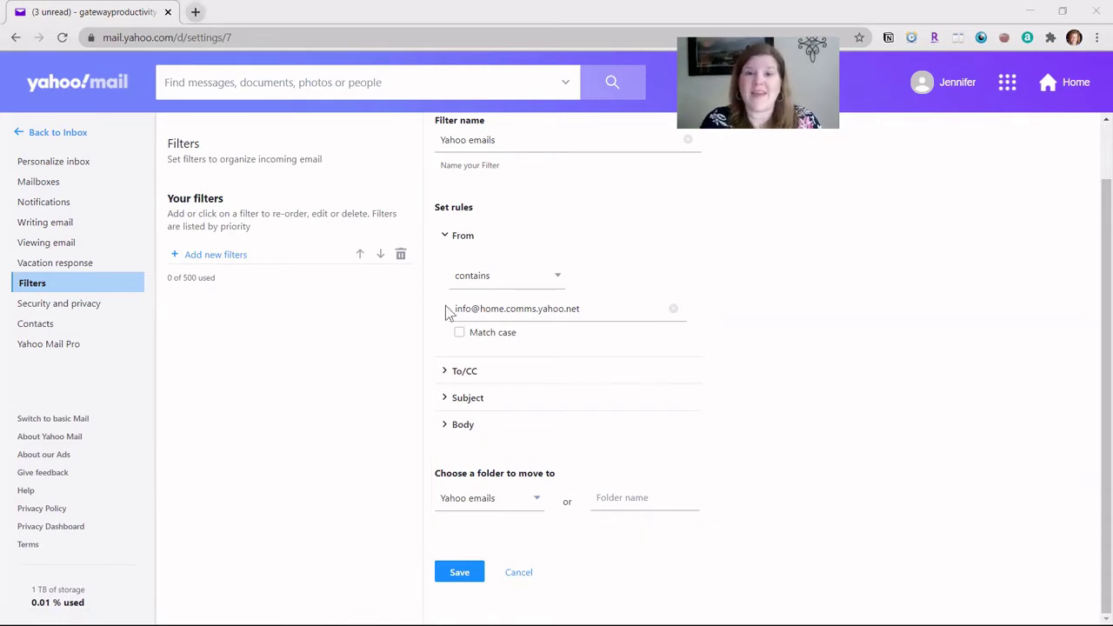
left_click_drag(452, 309, 595, 318)
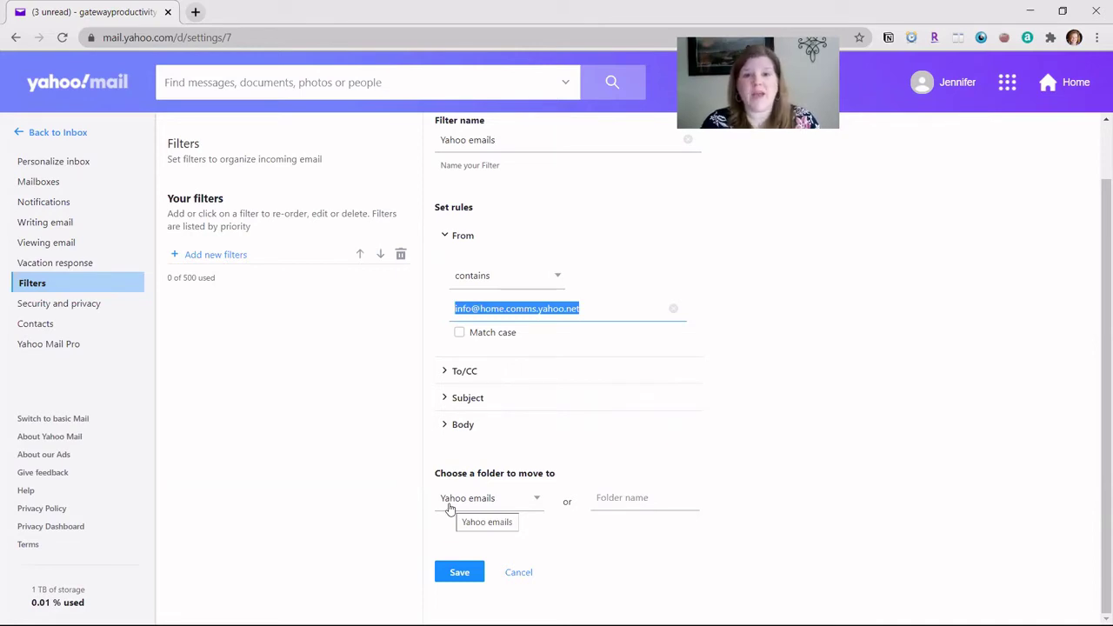
left_click(459, 572)
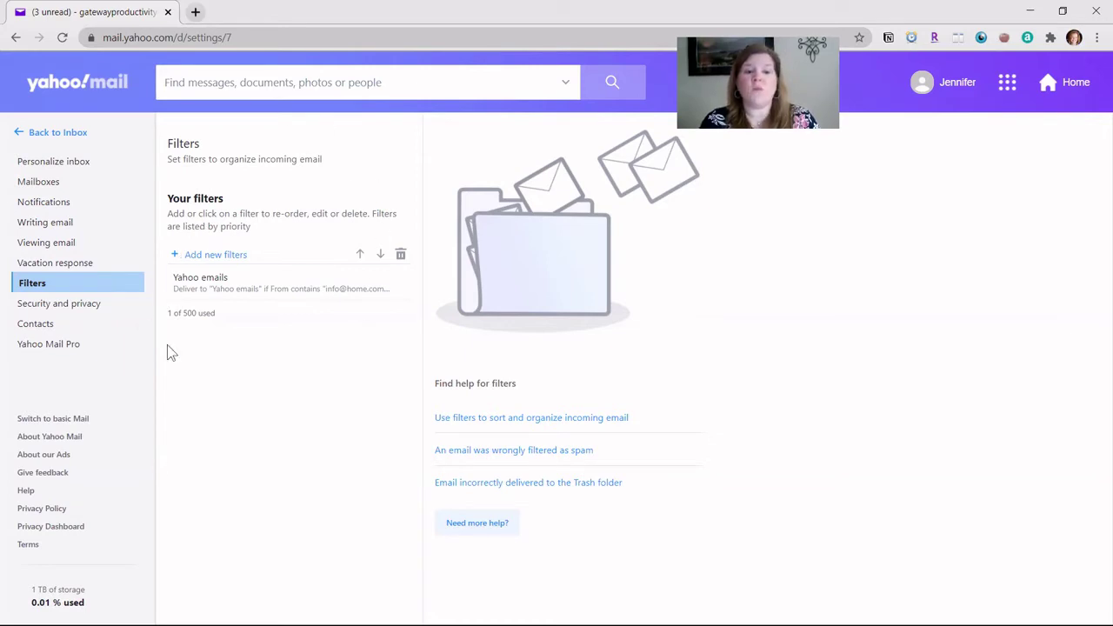
Return to the inbox, open the "Newsletter" message and copy its sender's email address
left_click(45, 135)
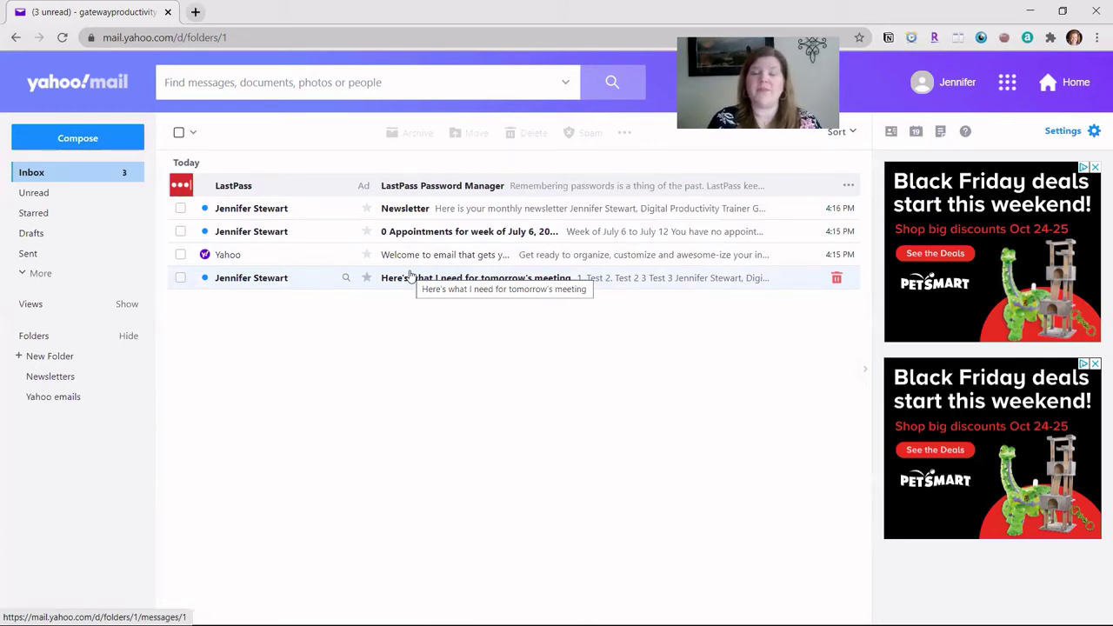
left_click(412, 213)
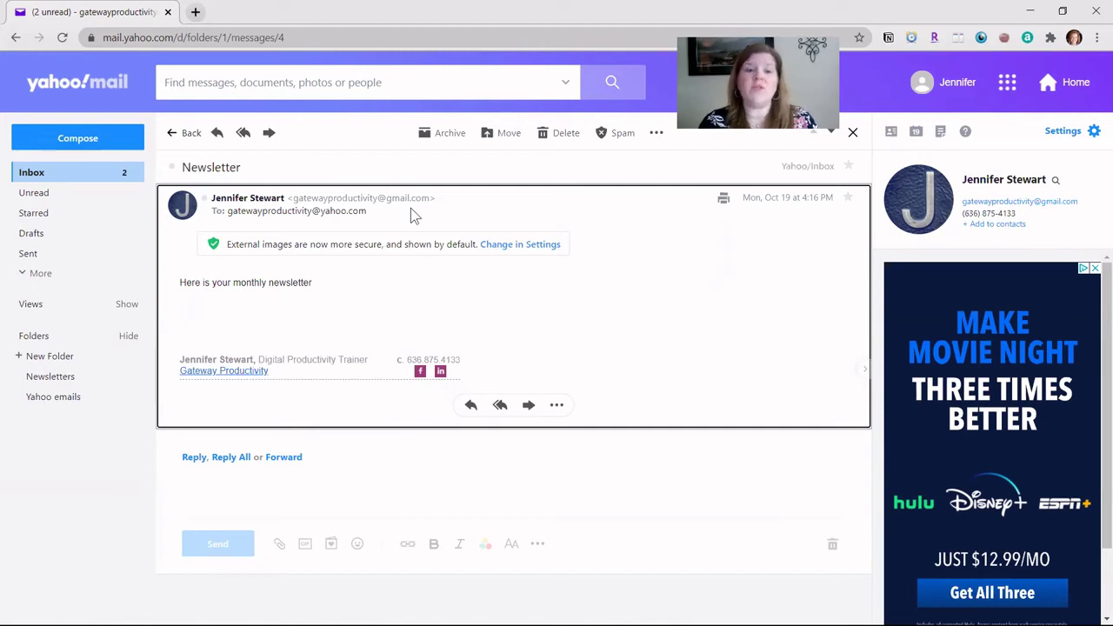
mouse_move(296, 202)
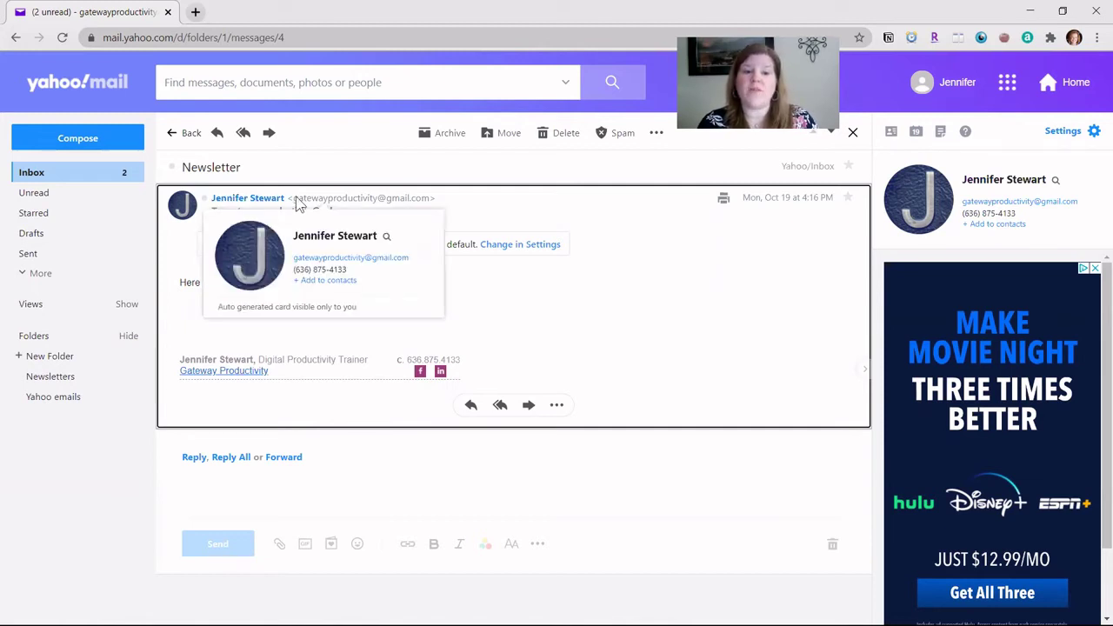
key("ctrl+a")
left_click(335, 192)
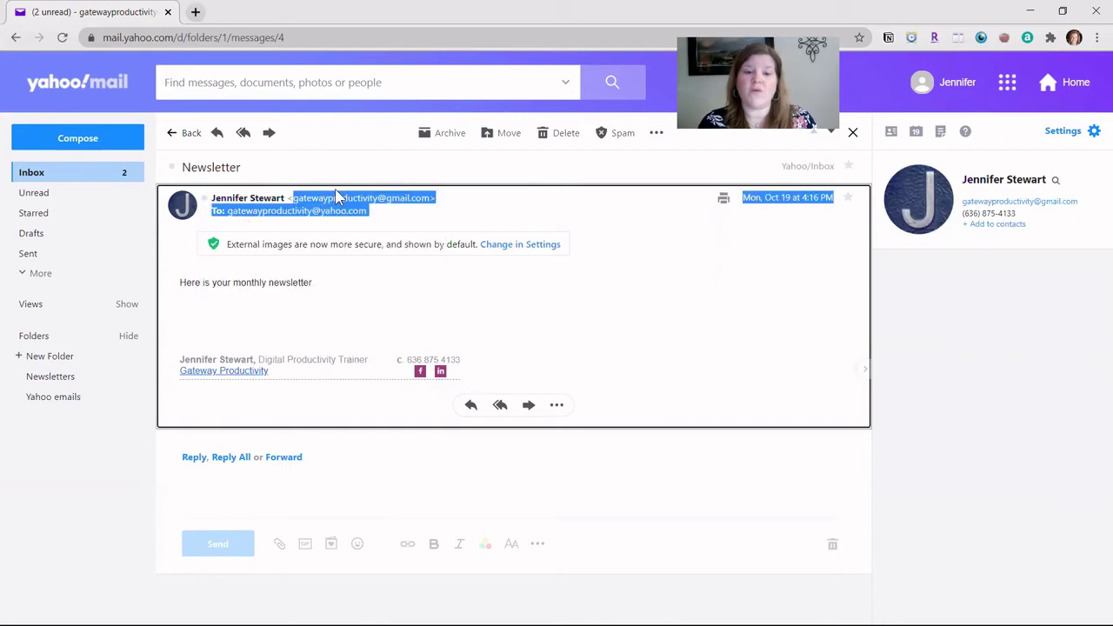
left_click_drag(293, 198, 352, 198)
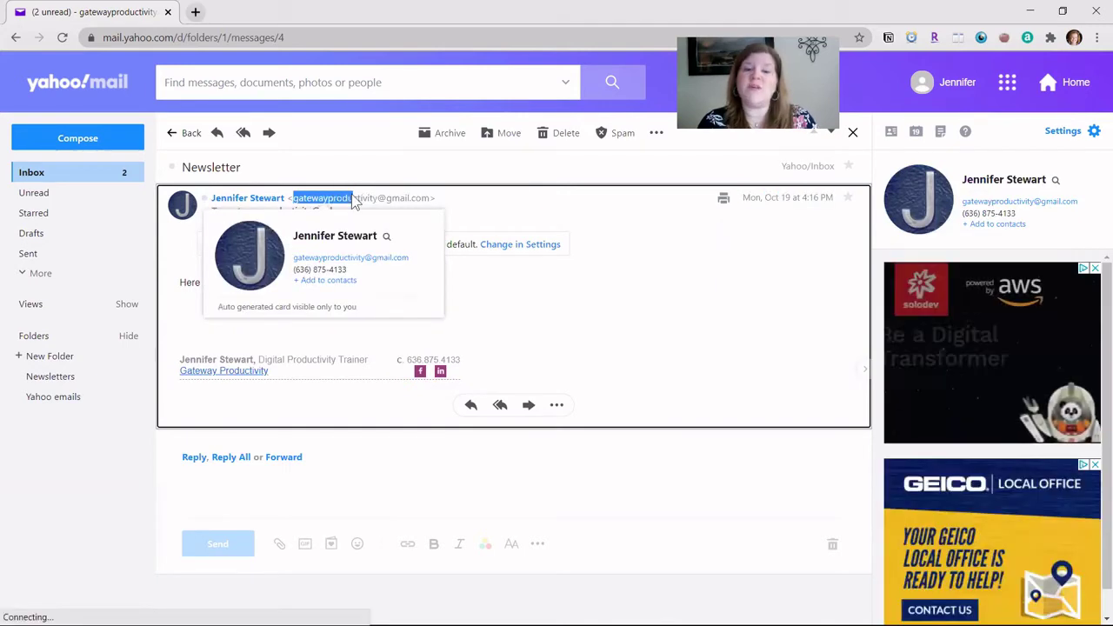
key("ctrl+a")
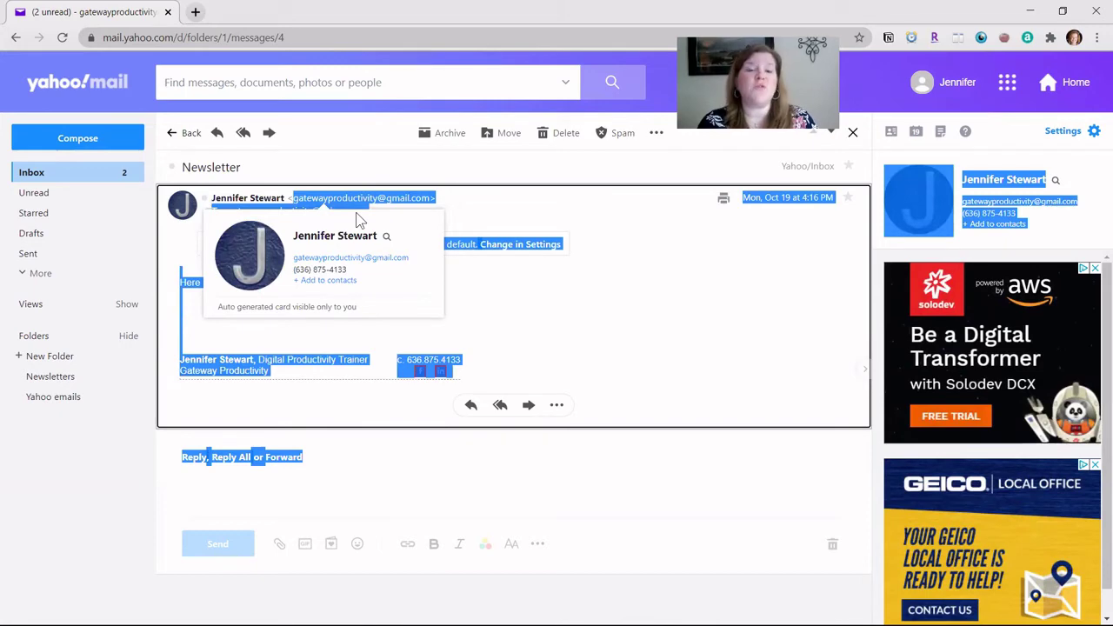
left_click_drag(293, 198, 426, 200)
key("ctrl+c")
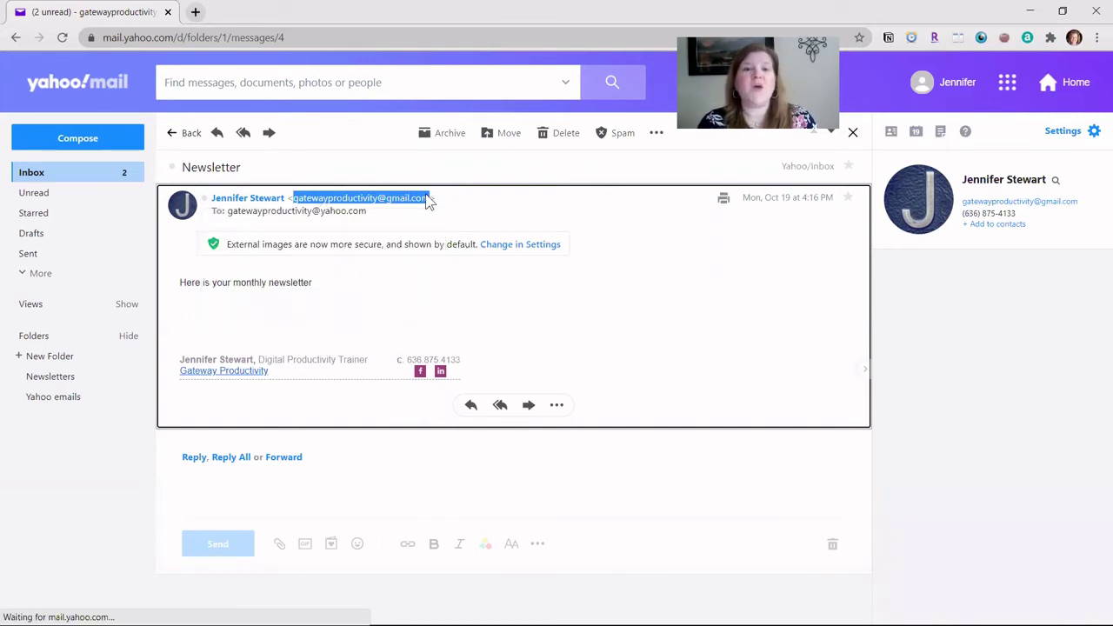
right_click(428, 201)
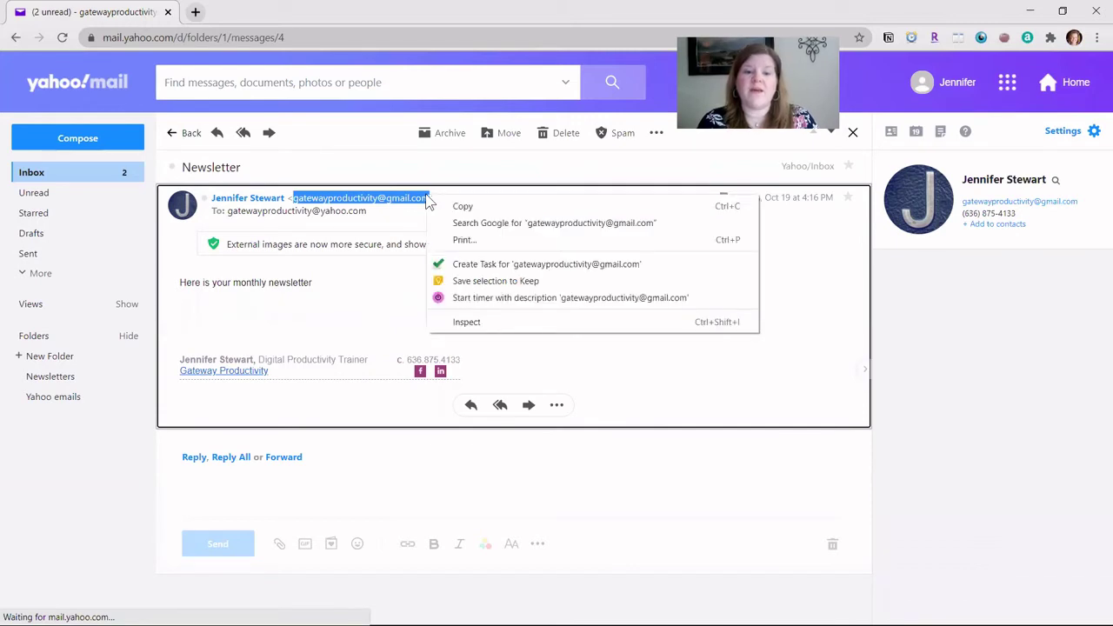
left_click(449, 205)
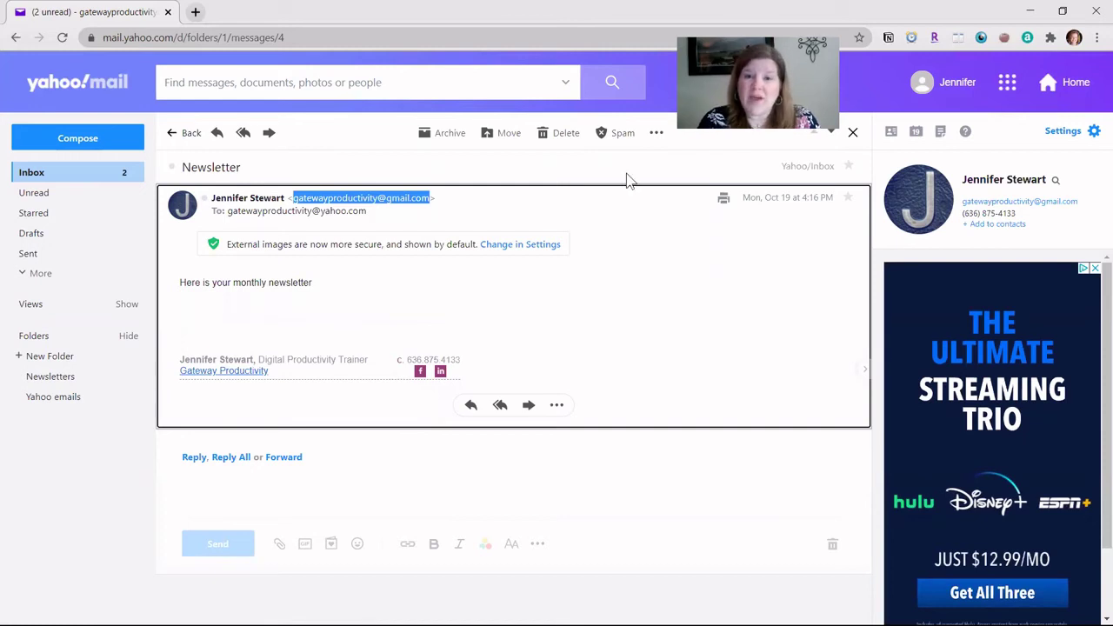
Add another mail filter in the full mailbox settings and name it "Gateway Productivity Newsletter"
left_click(1092, 131)
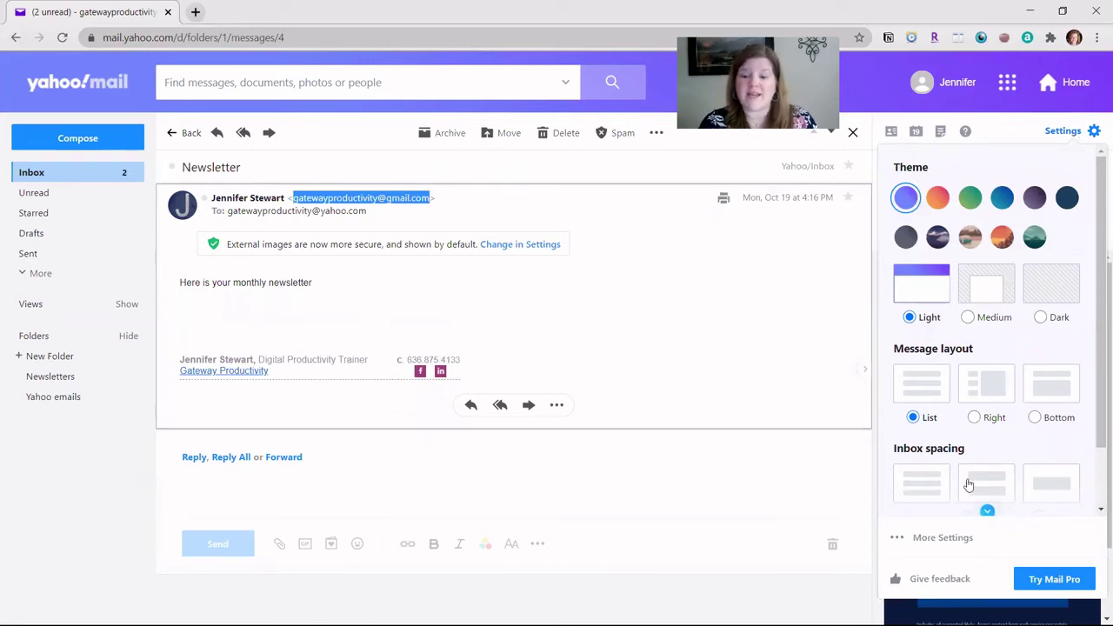
left_click(944, 539)
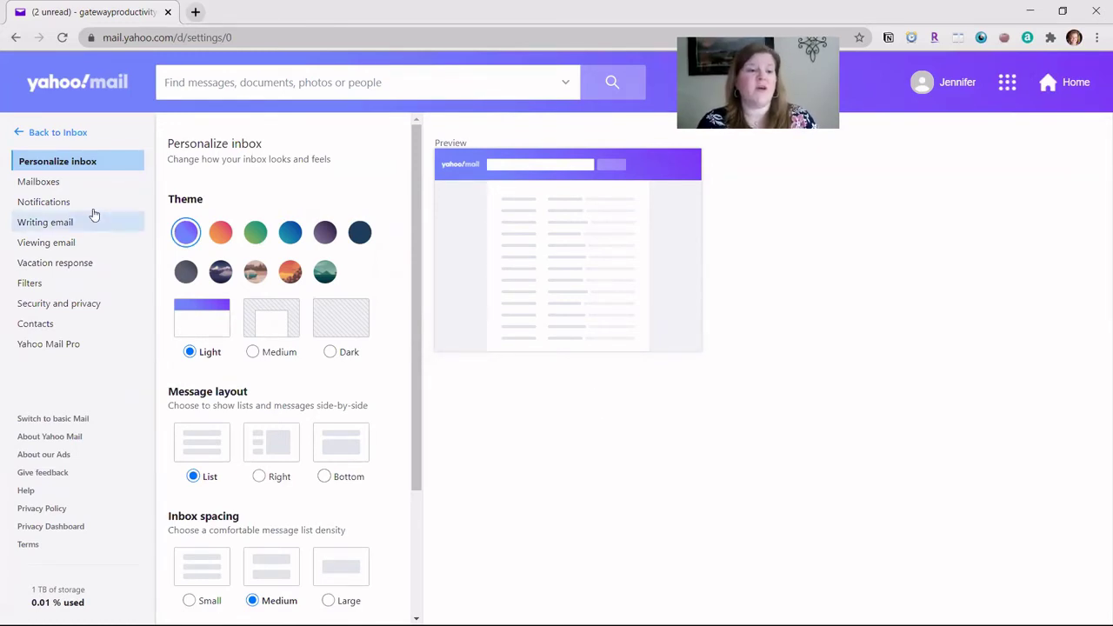
left_click(31, 285)
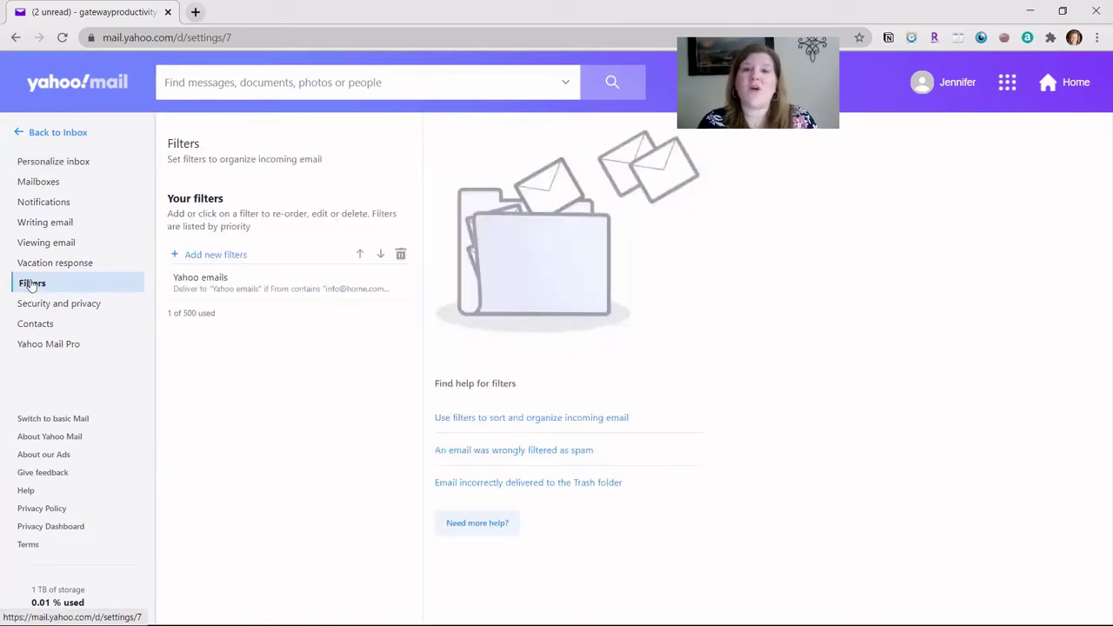
left_click(198, 258)
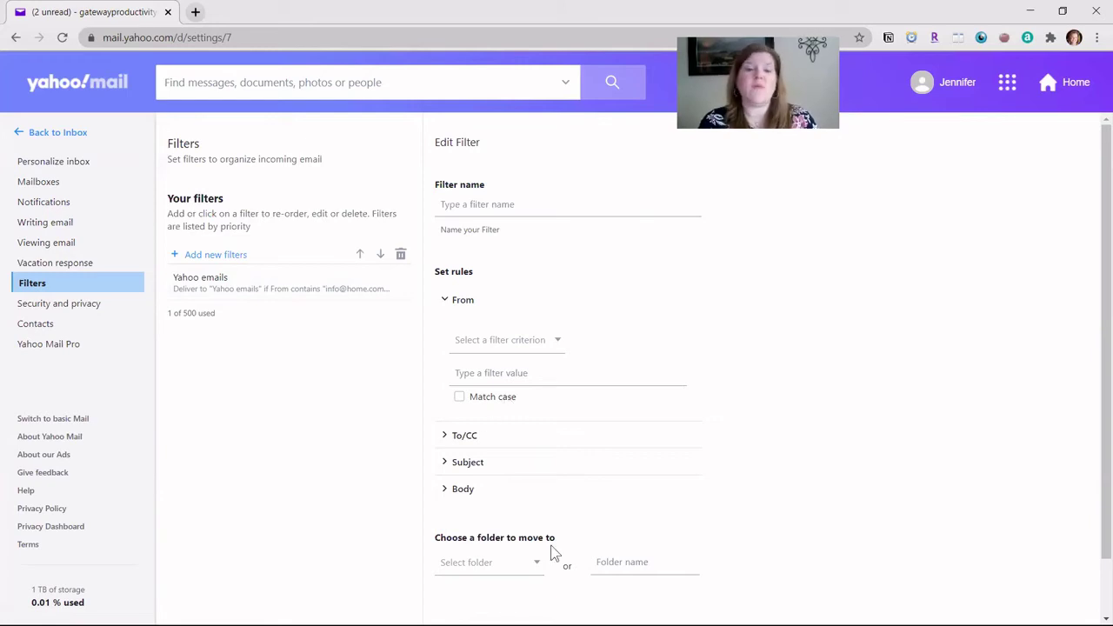
left_click(472, 203)
type("Gateway Productivity Newsletter")
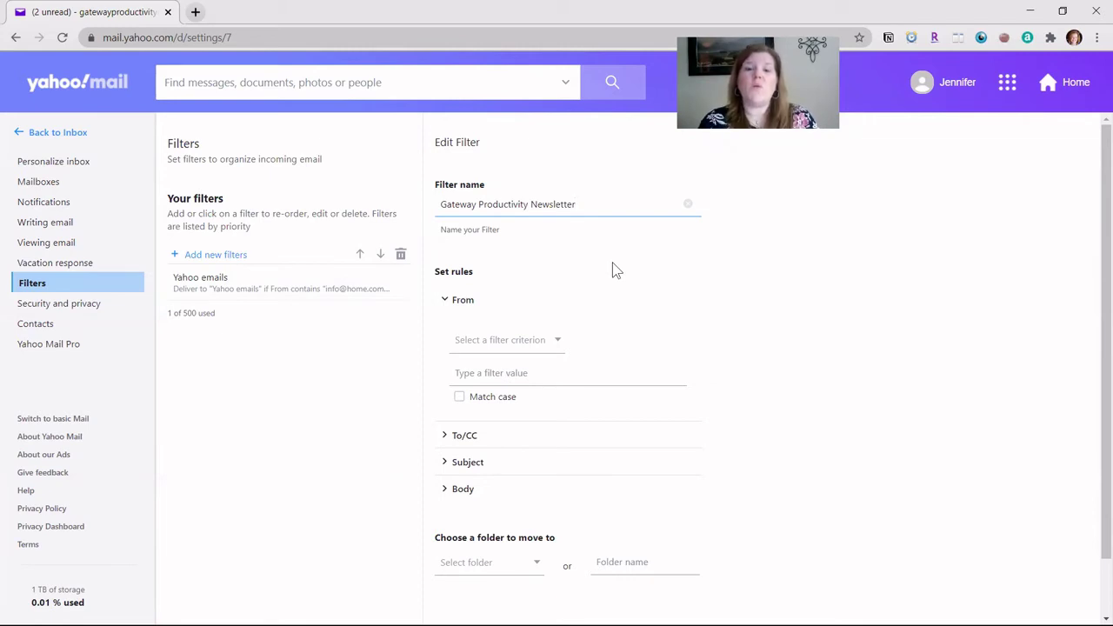
Set the new filter's From rule to "contains" and paste the copied sender email address as its value
left_click(516, 339)
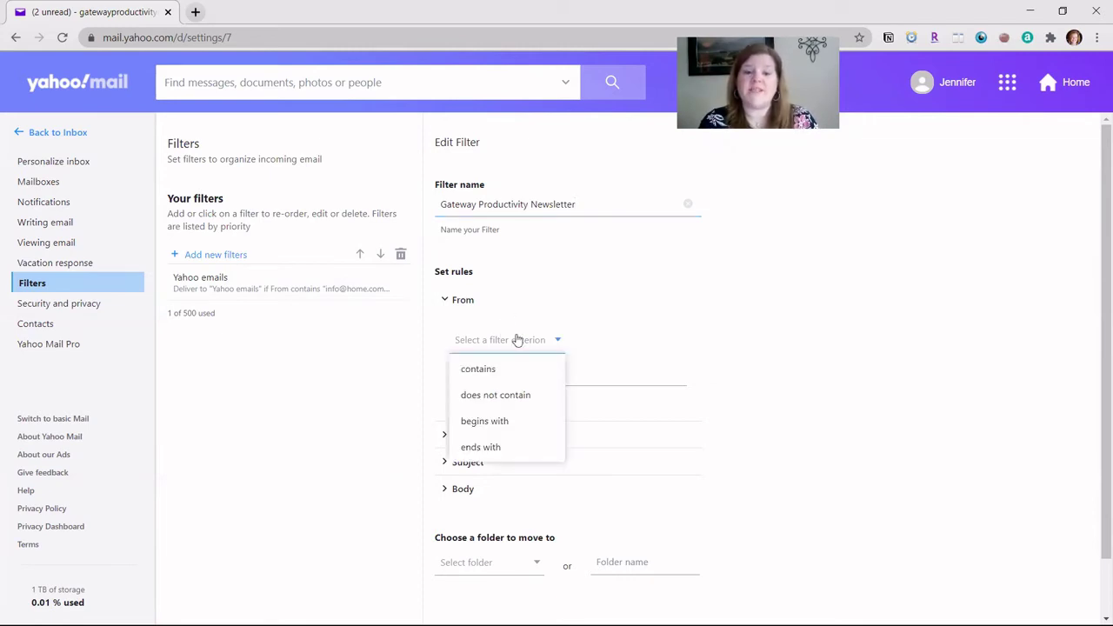
left_click(491, 369)
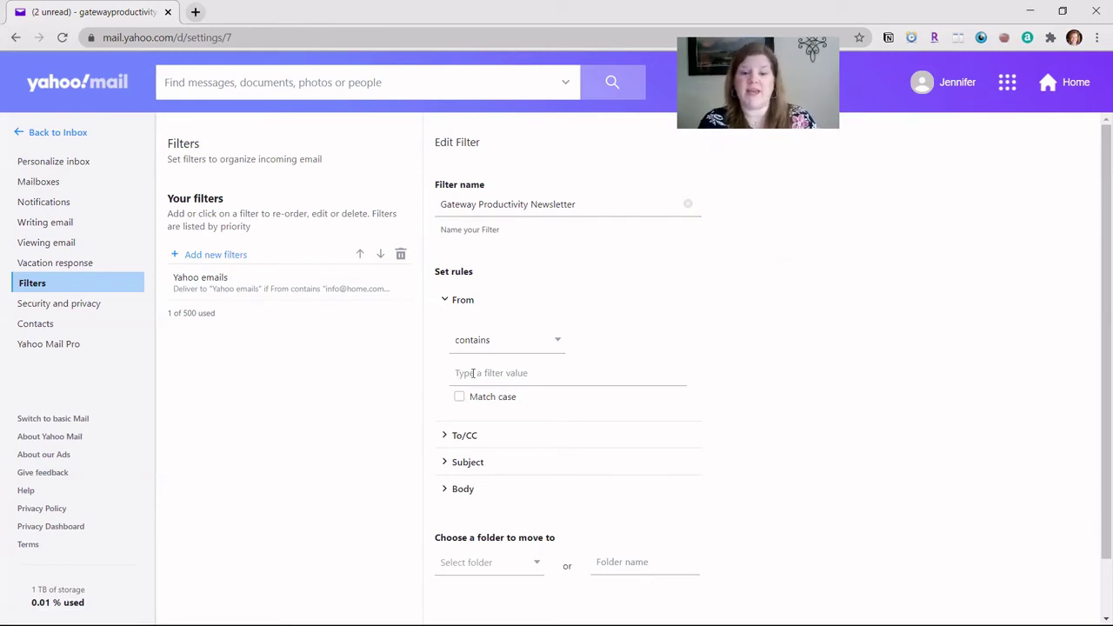
right_click(473, 373)
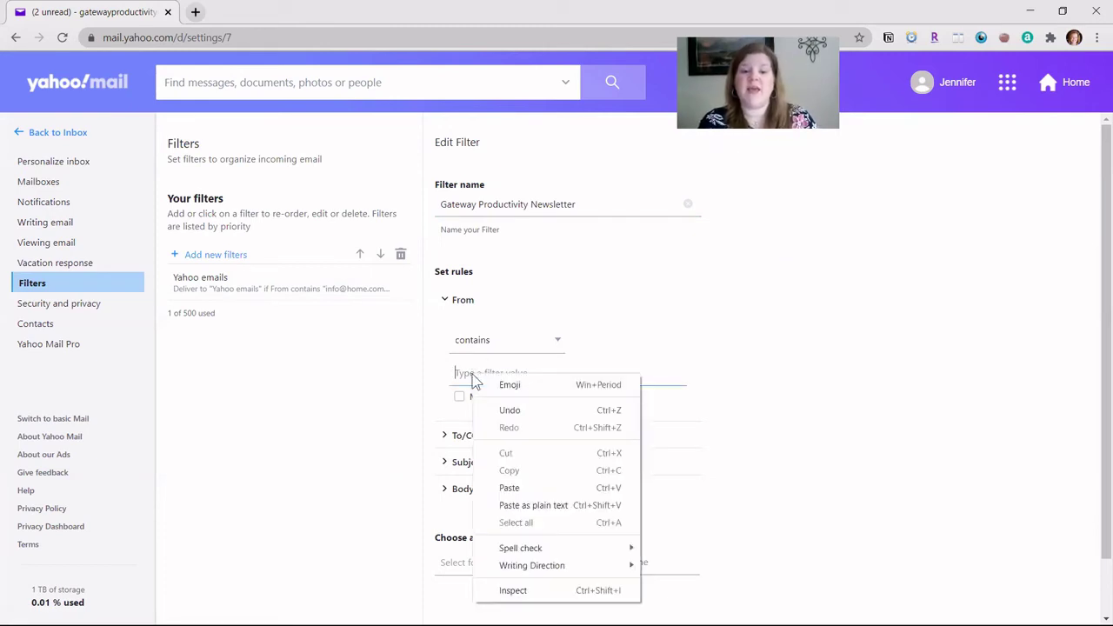
left_click(510, 489)
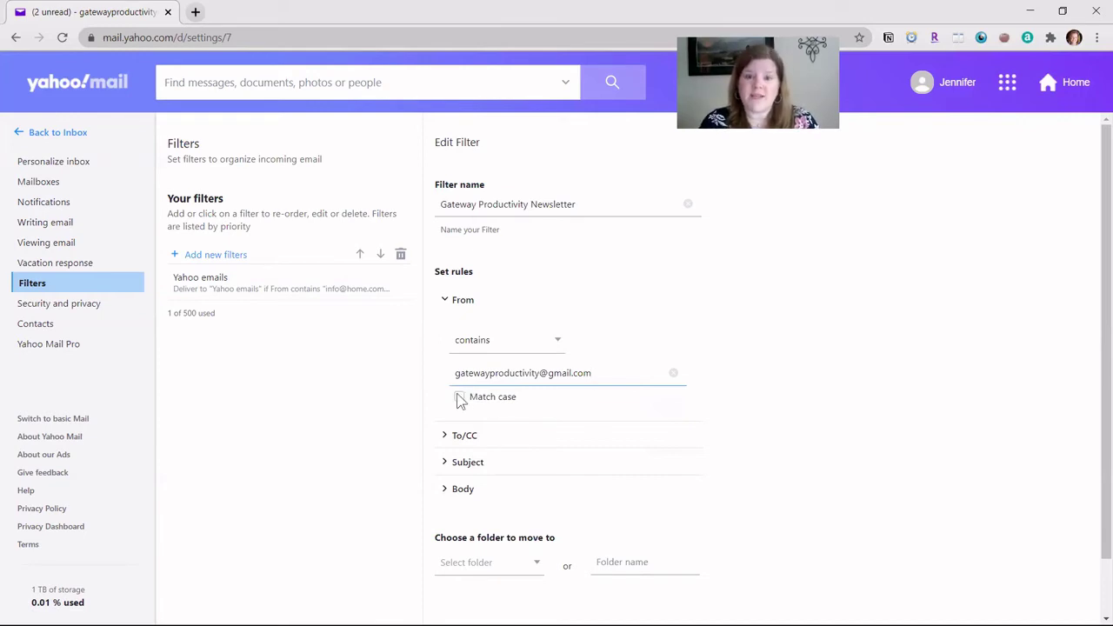
Add a Subject rule to the filter with the criterion "contains" and the value "Newsletter"
left_click(454, 465)
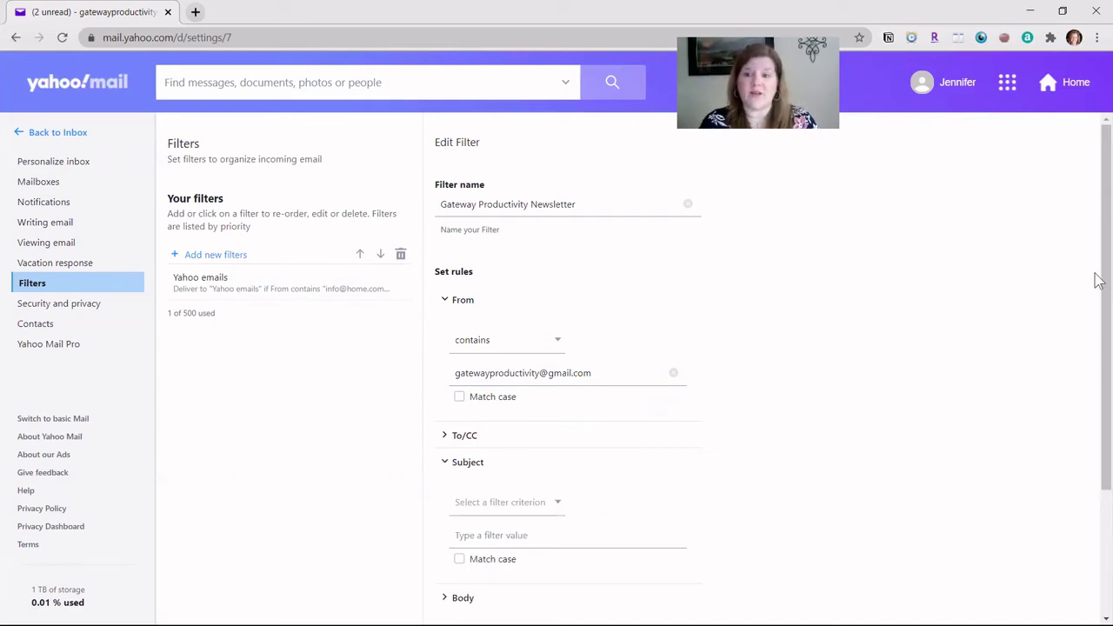
left_click_drag(1095, 287, 1096, 445)
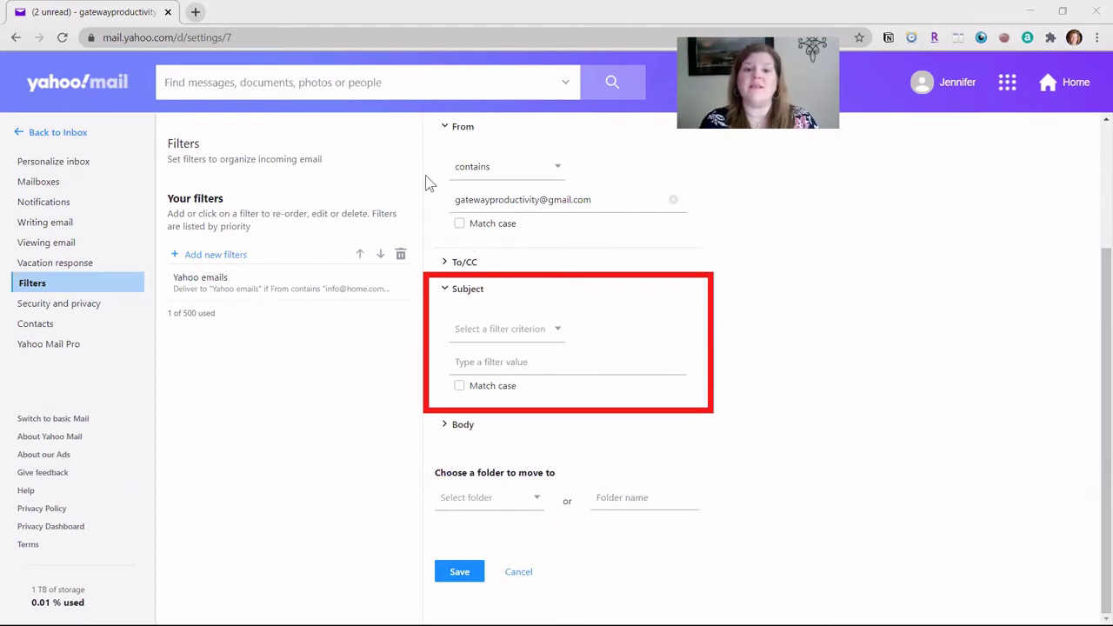
left_click(508, 330)
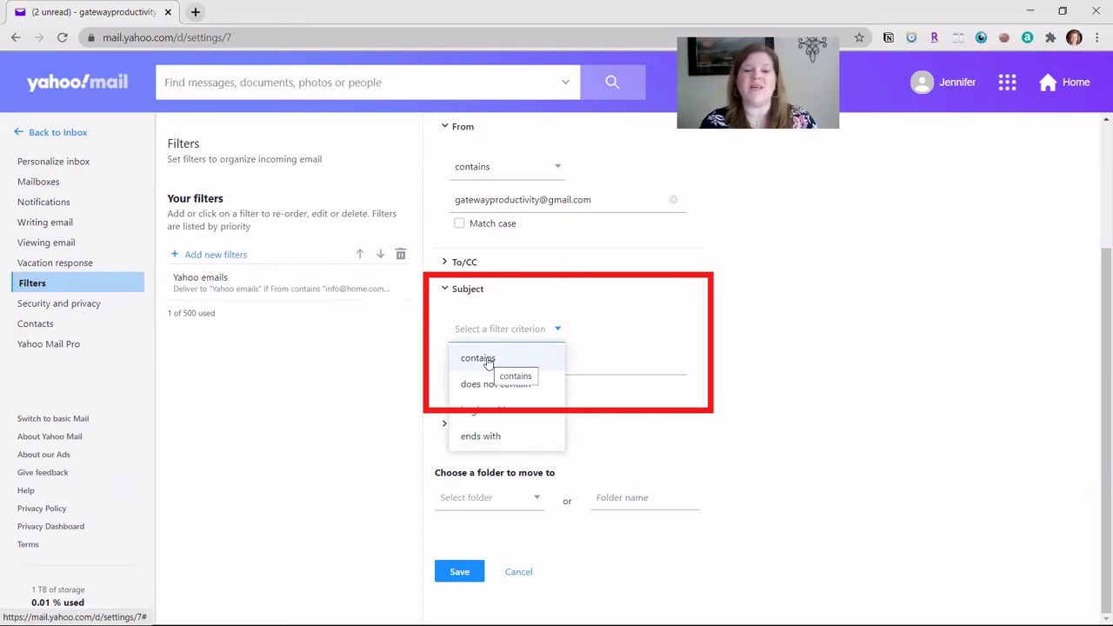
left_click(487, 359)
left_click(483, 363)
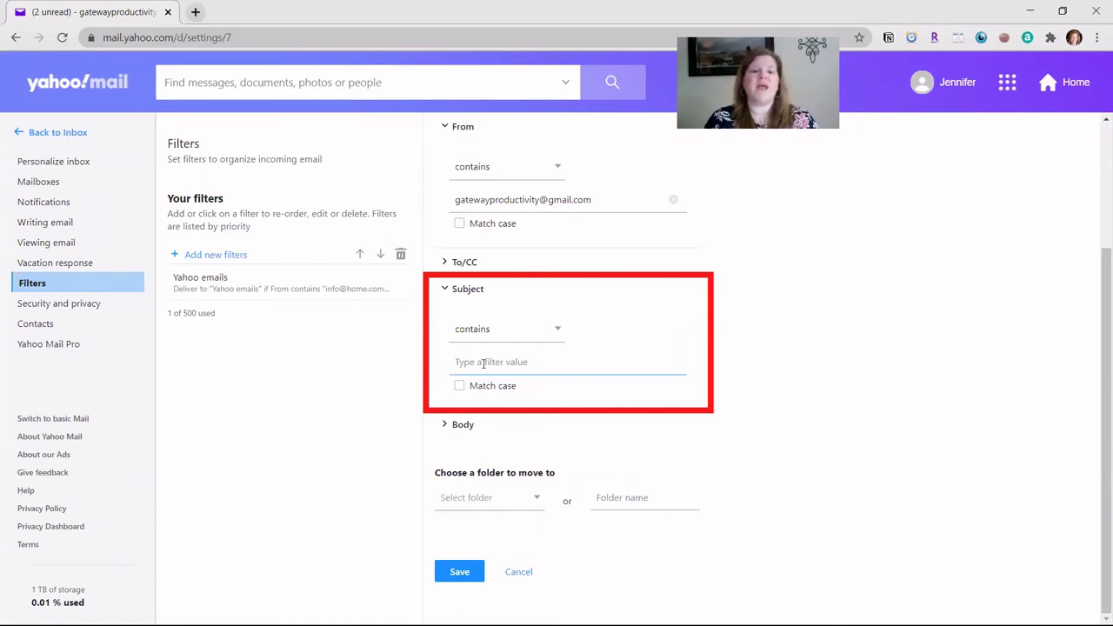
type("Newsletter")
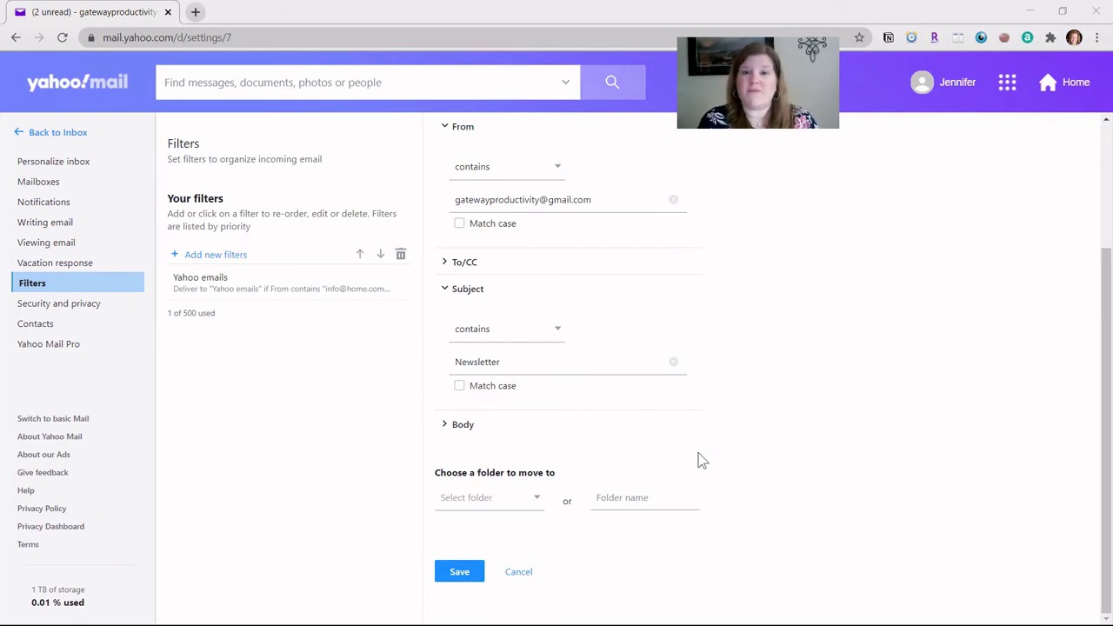
Choose the existing "Newsletters" folder as the filter's destination, save the filter and return to the inbox
left_click(477, 506)
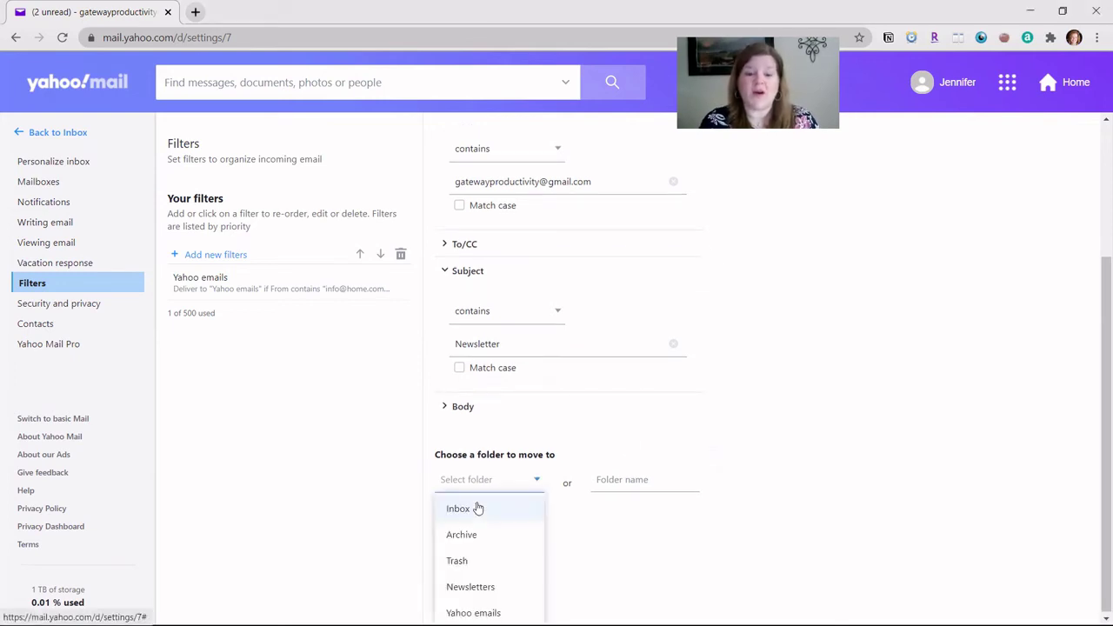
left_click(468, 586)
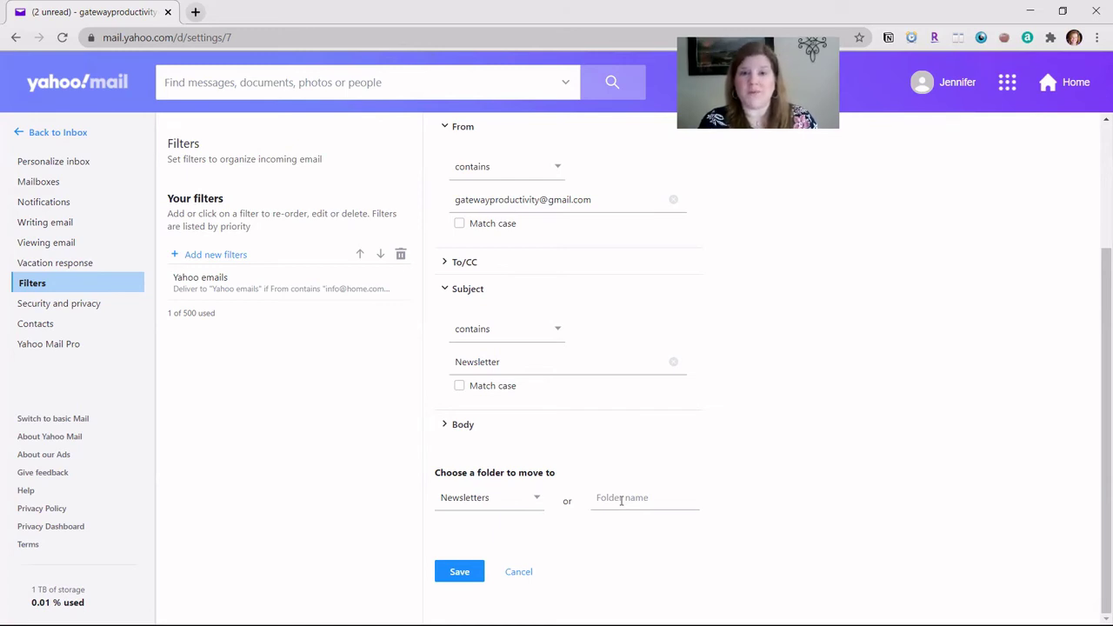
left_click(459, 572)
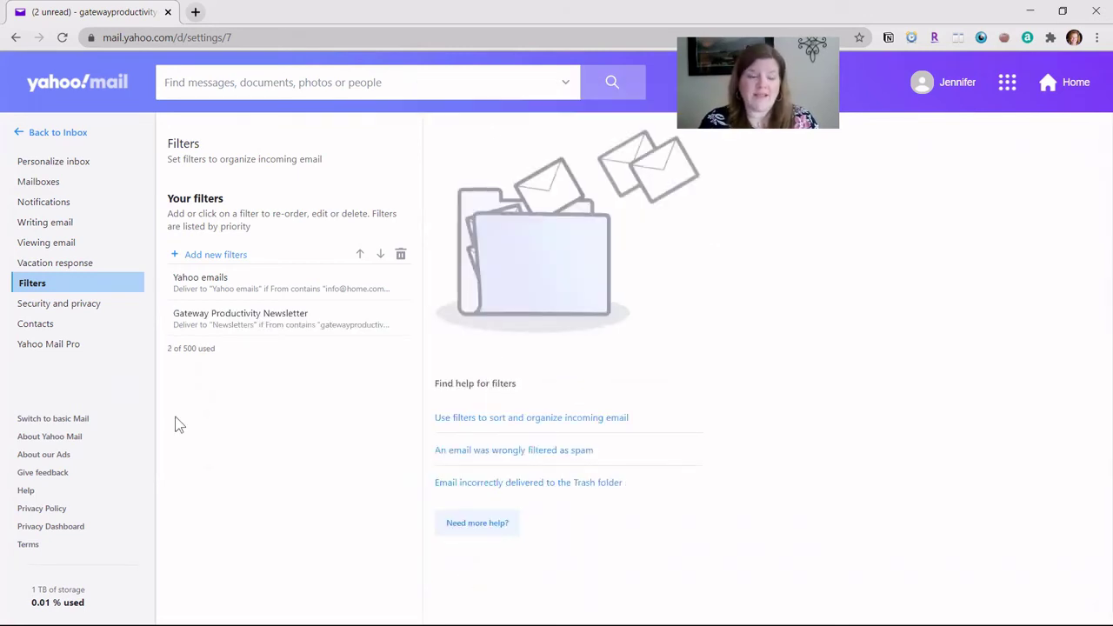
left_click(39, 136)
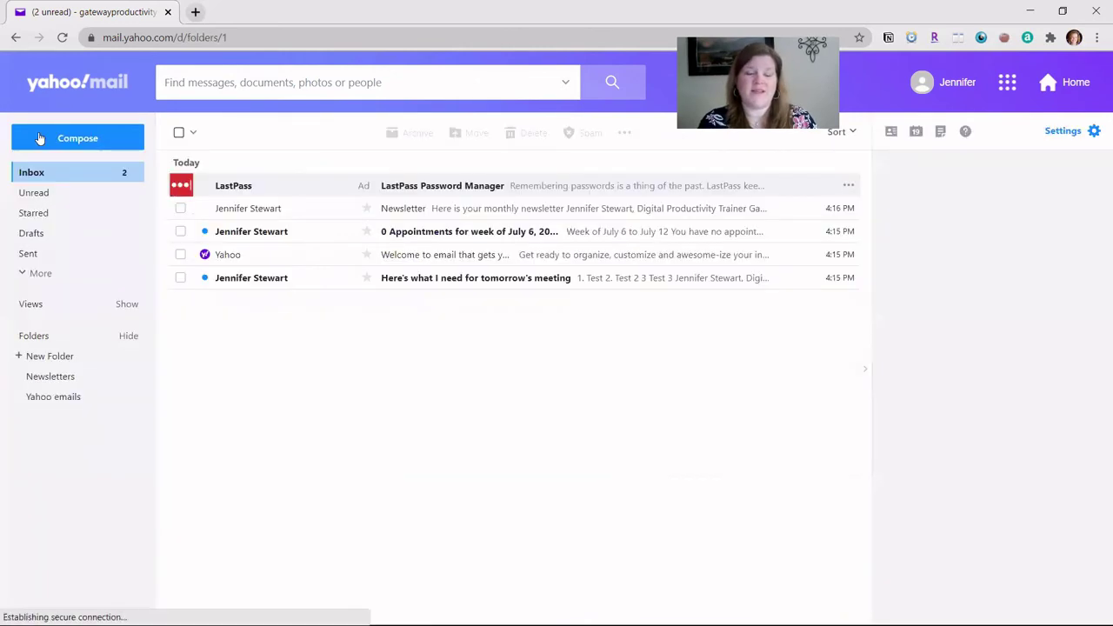